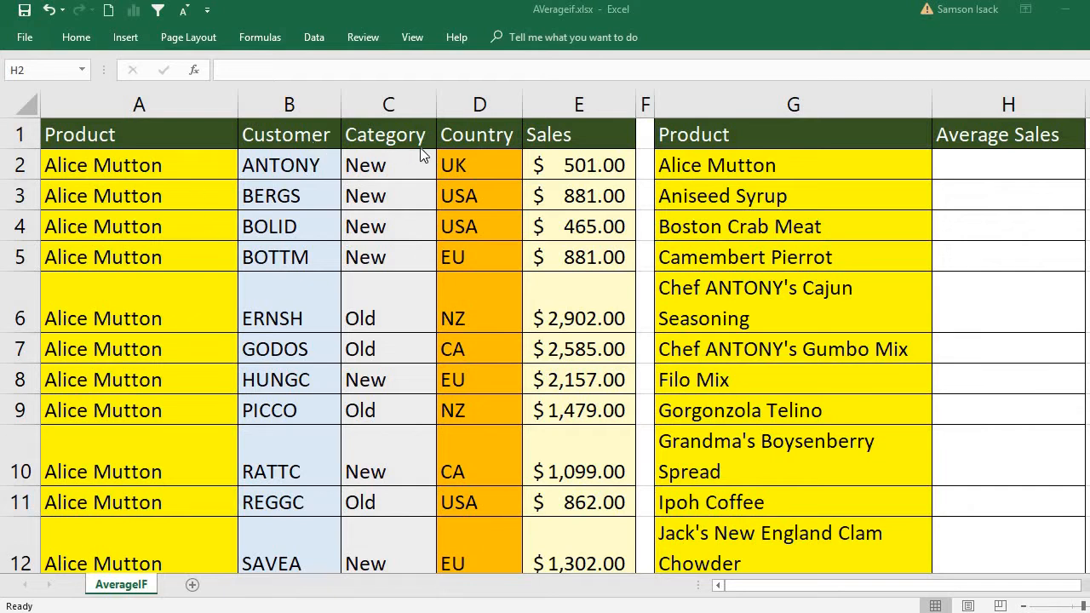
Step: Examine the sales table's Product, Customer, Category, Country and Sales columns and the adjacent Product and Average Sales summary
click(122, 167)
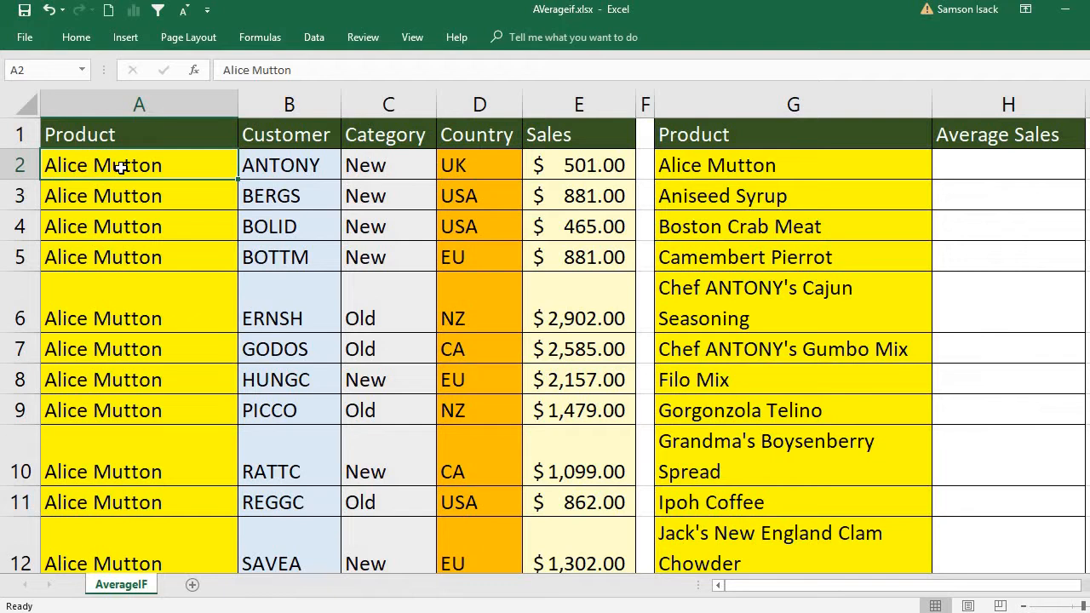
click(283, 172)
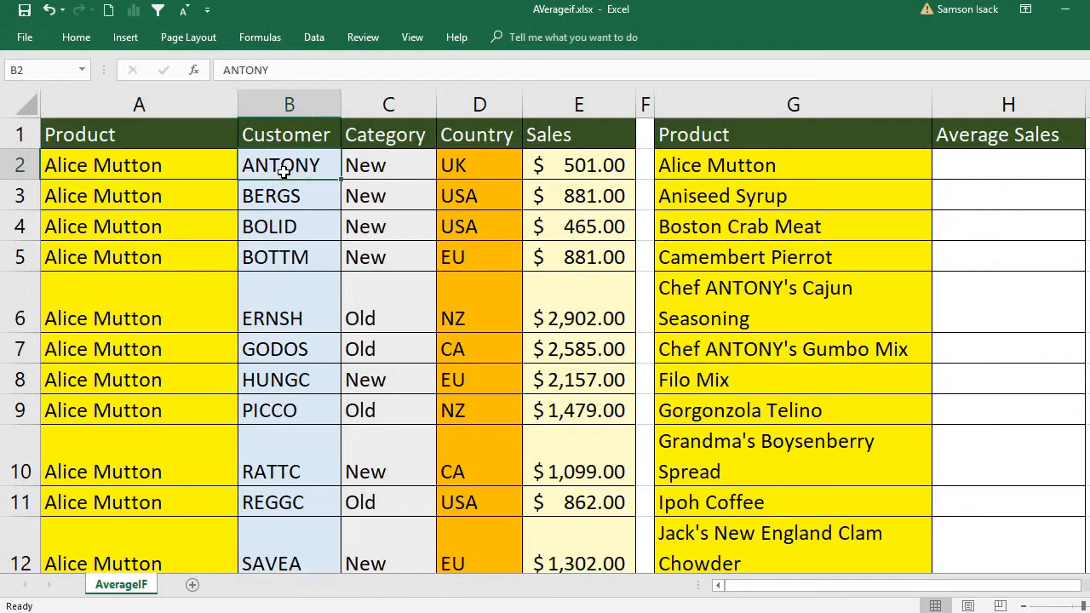
click(400, 167)
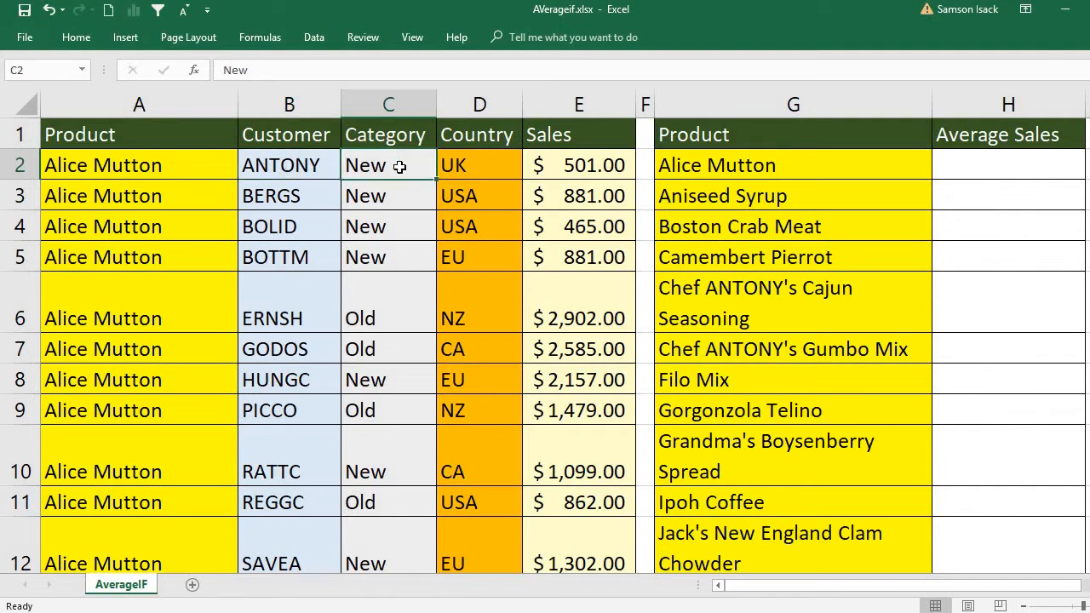
click(477, 165)
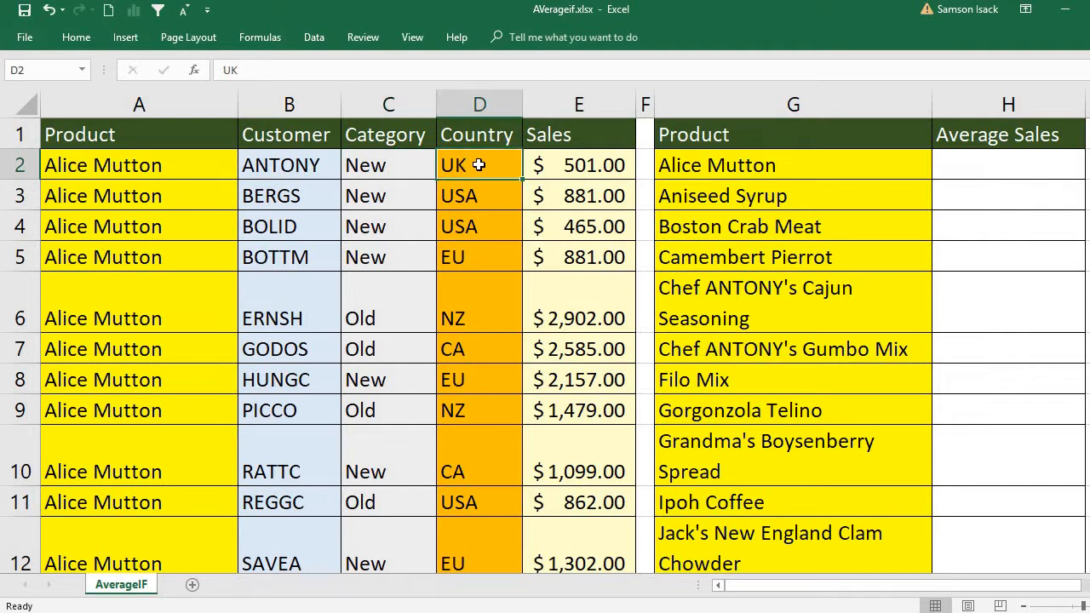
click(576, 161)
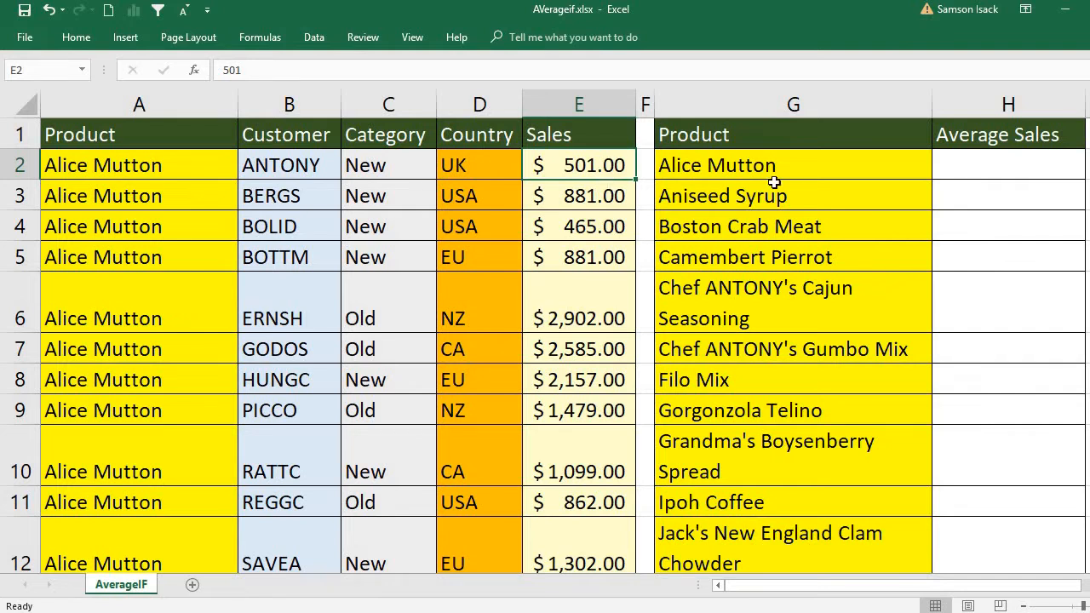
click(1022, 166)
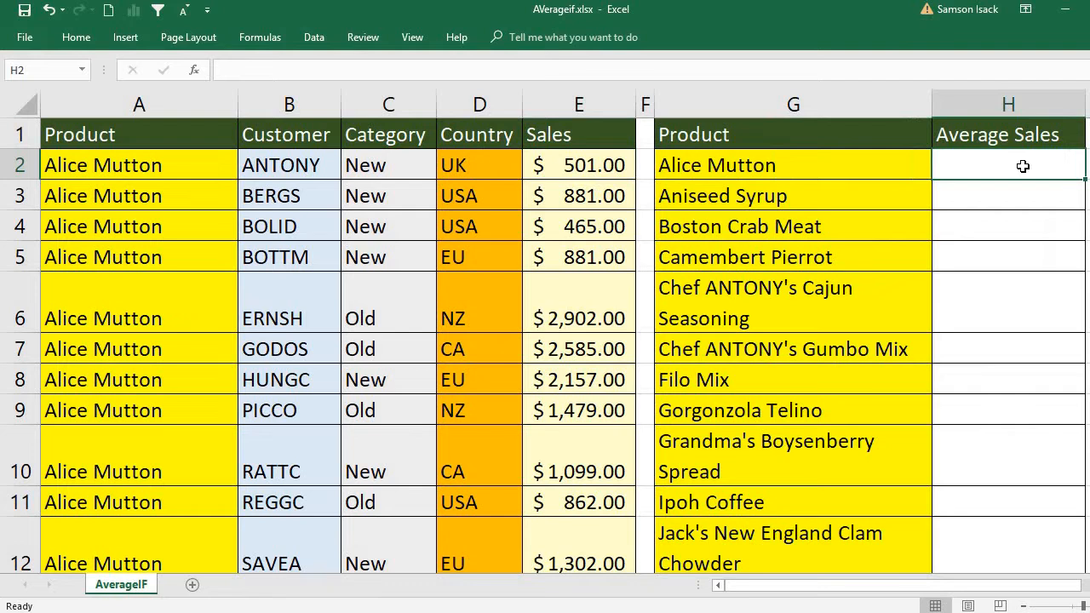
click(876, 165)
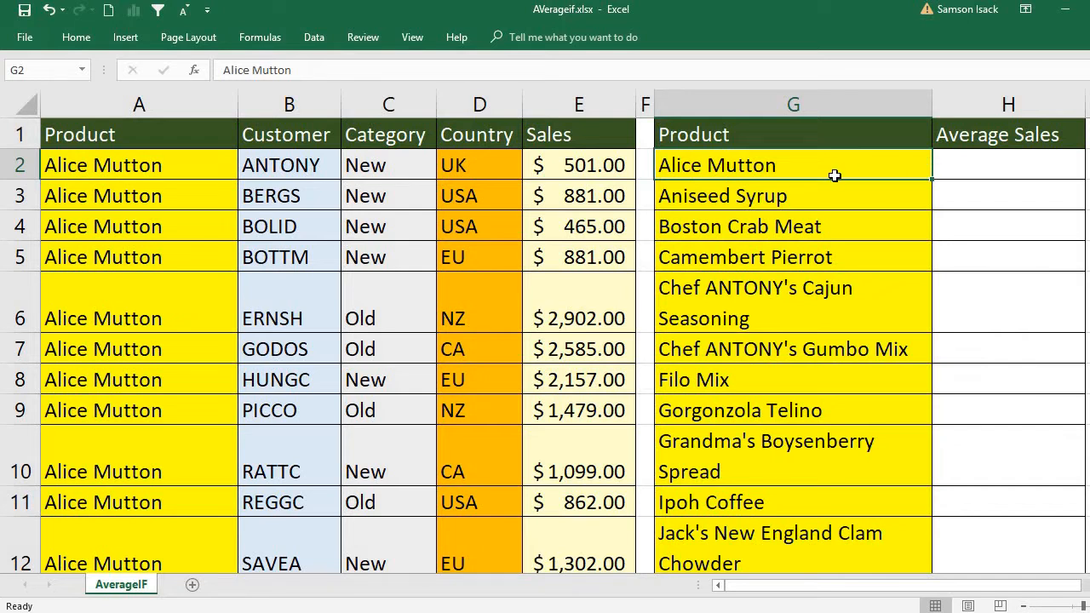
Step: Locate all Alice Mutton rows and select their sales values in E2:E14 to check their average
click(567, 168)
click(156, 168)
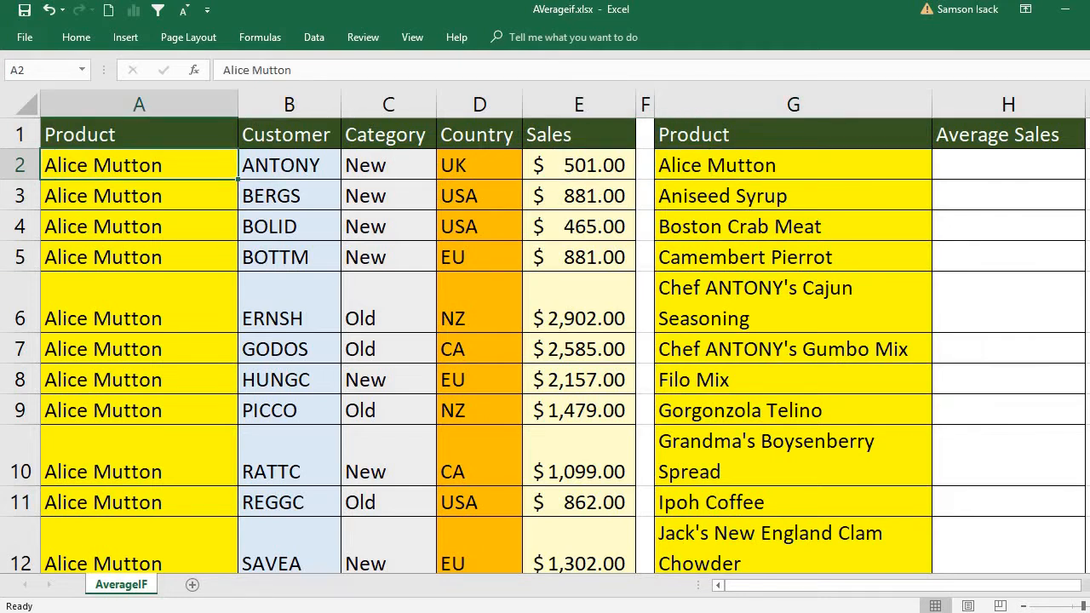
scroll(545, 345, down, 2)
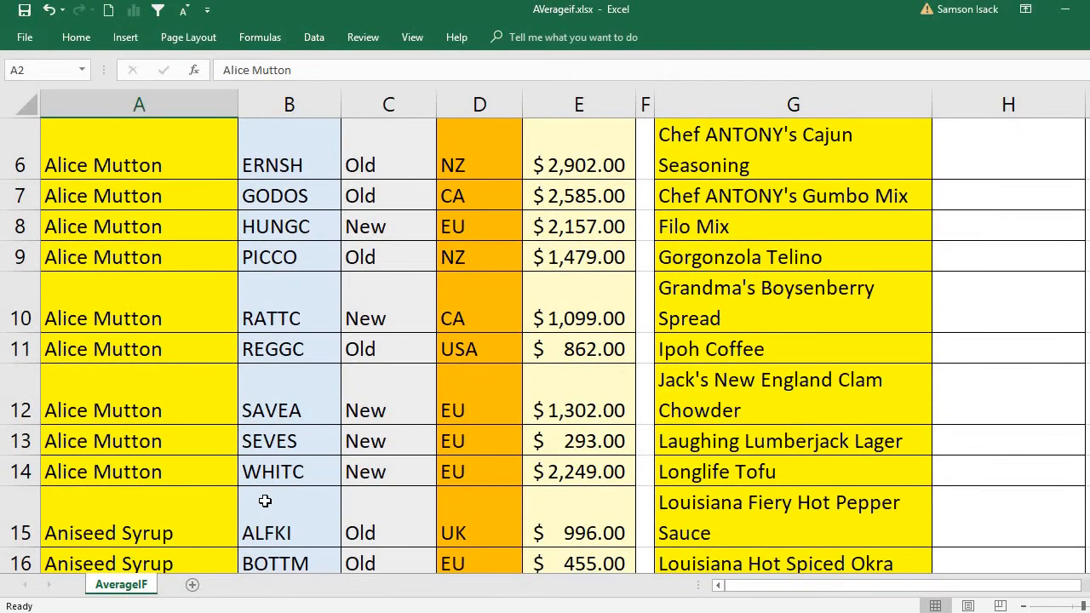
click(178, 472)
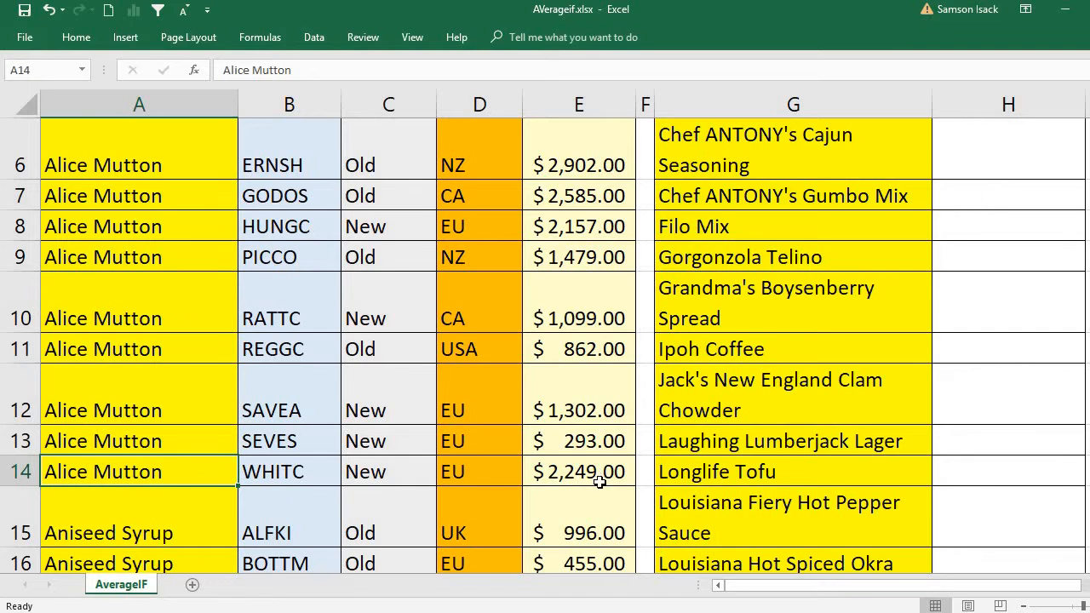
drag(599, 475, 601, 164)
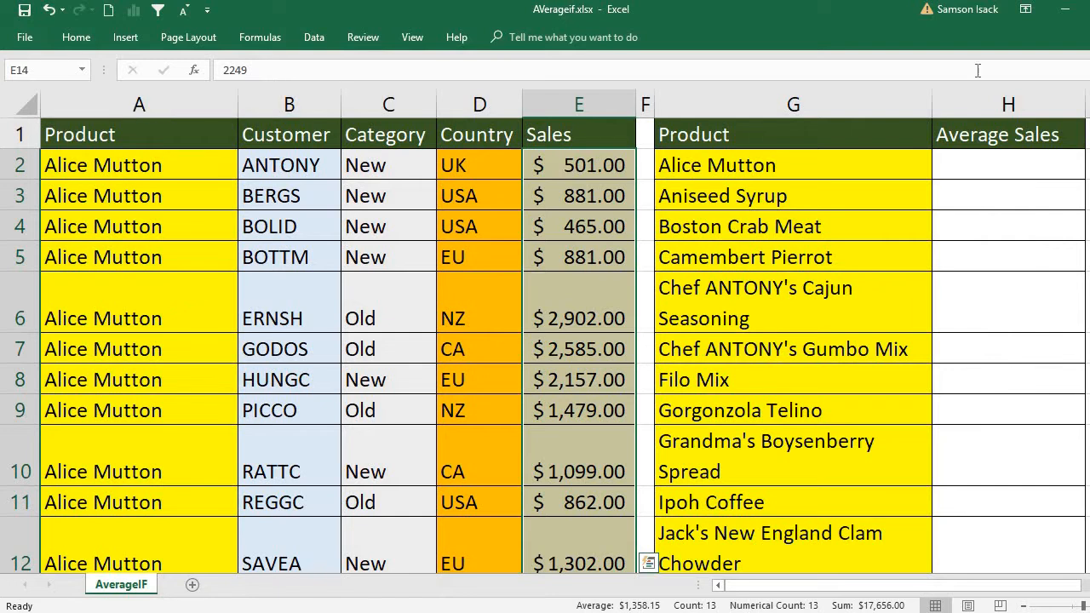
click(824, 201)
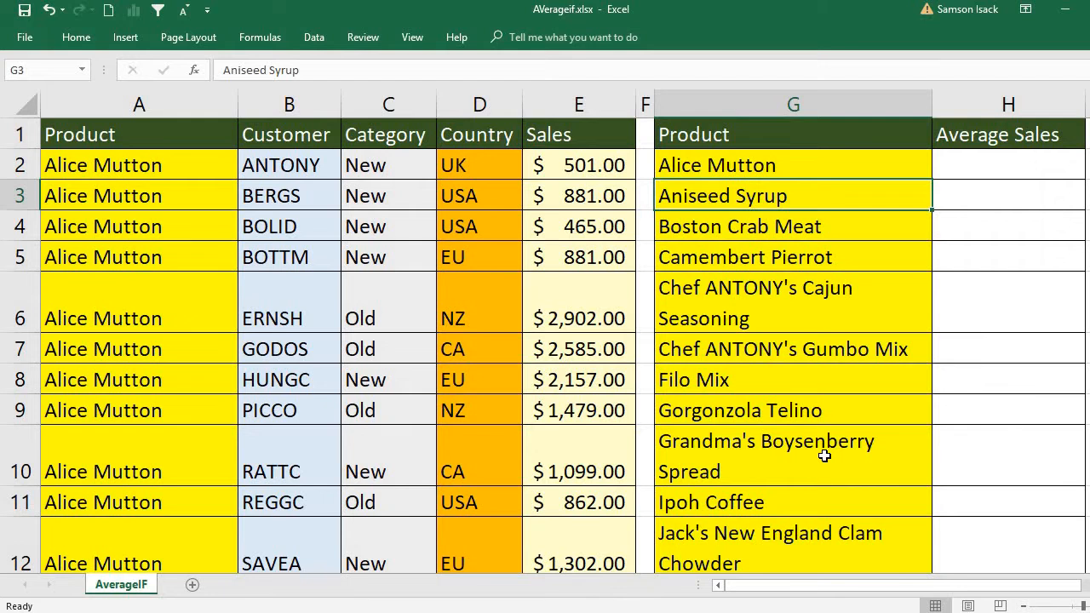
click(583, 169)
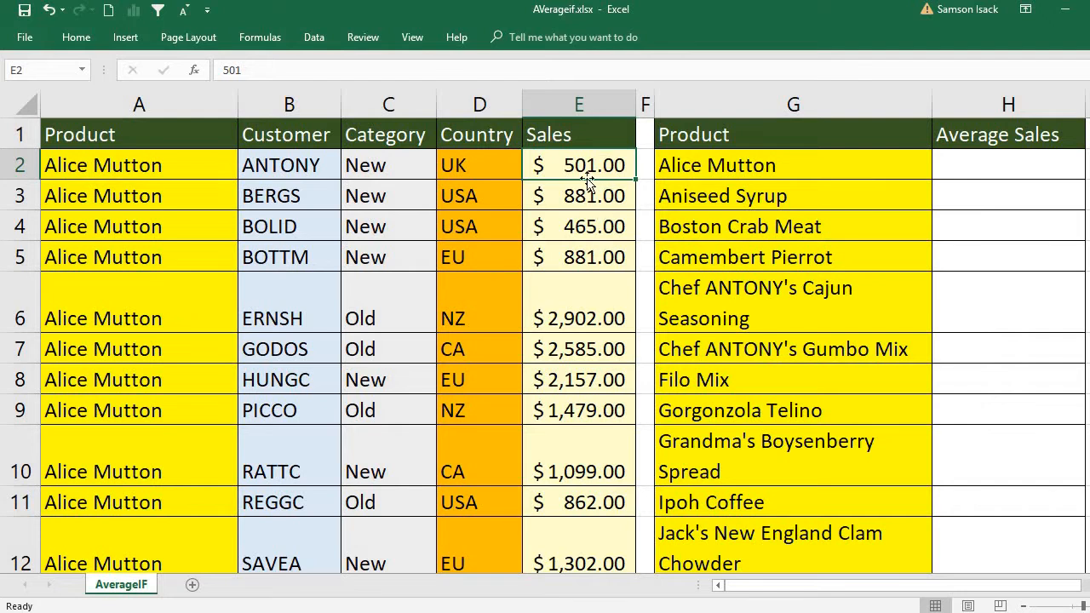
click(765, 162)
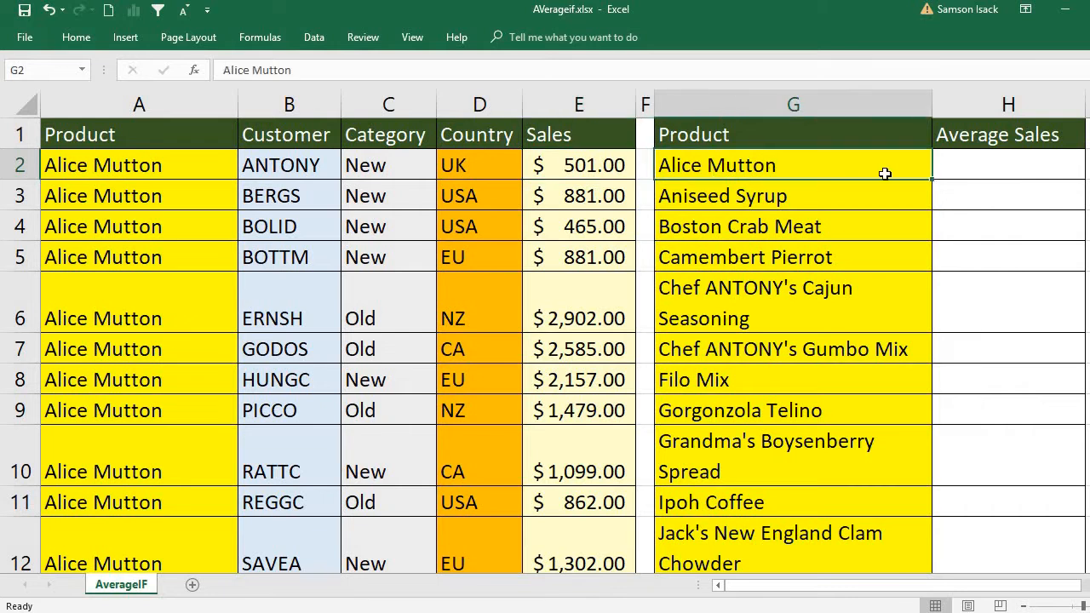
click(988, 162)
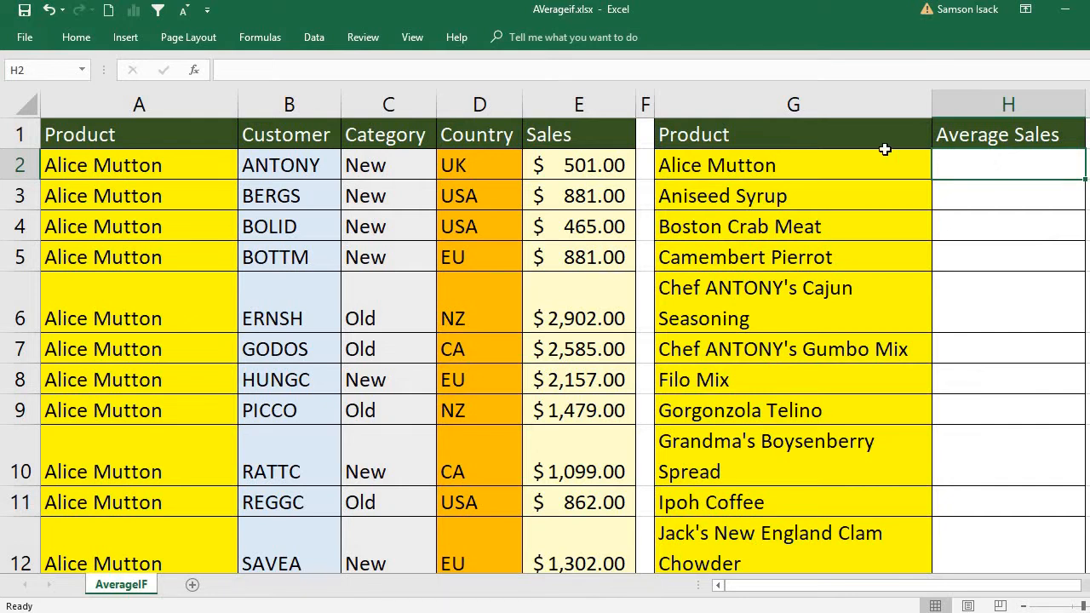
click(852, 164)
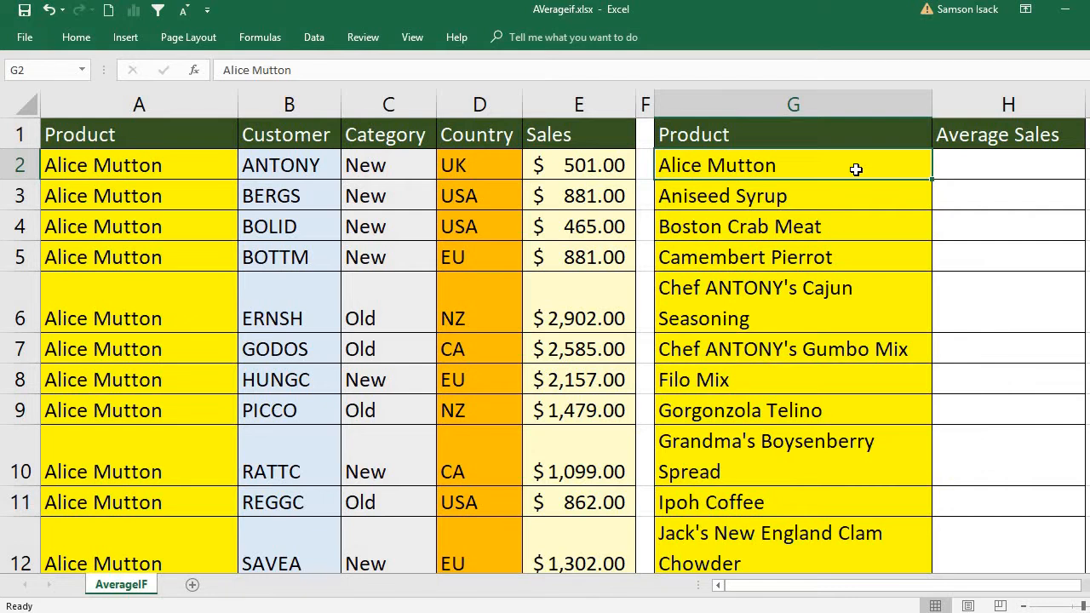
click(755, 196)
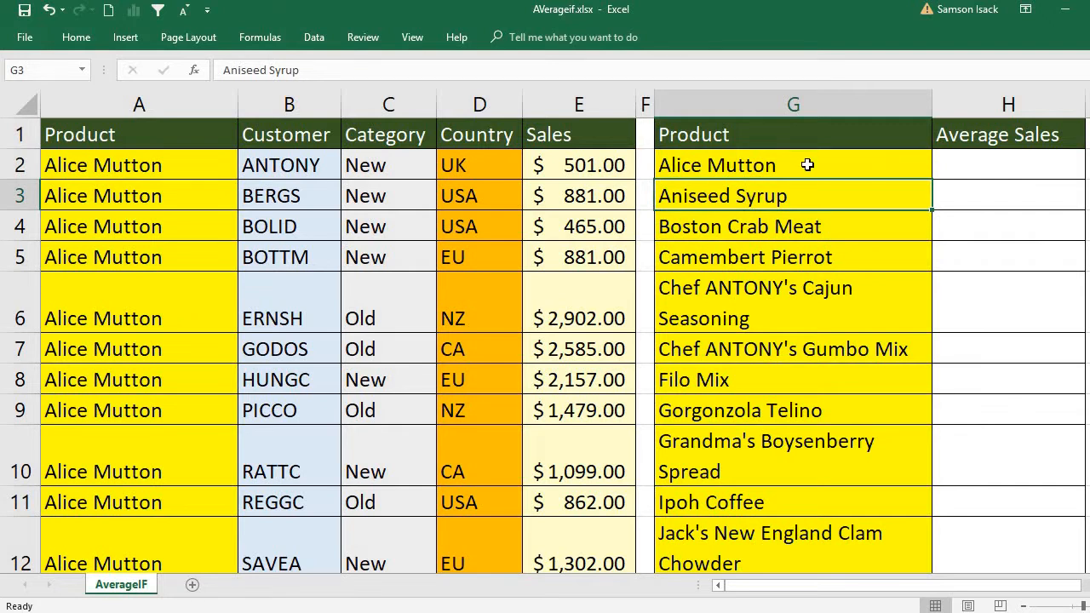
click(1019, 167)
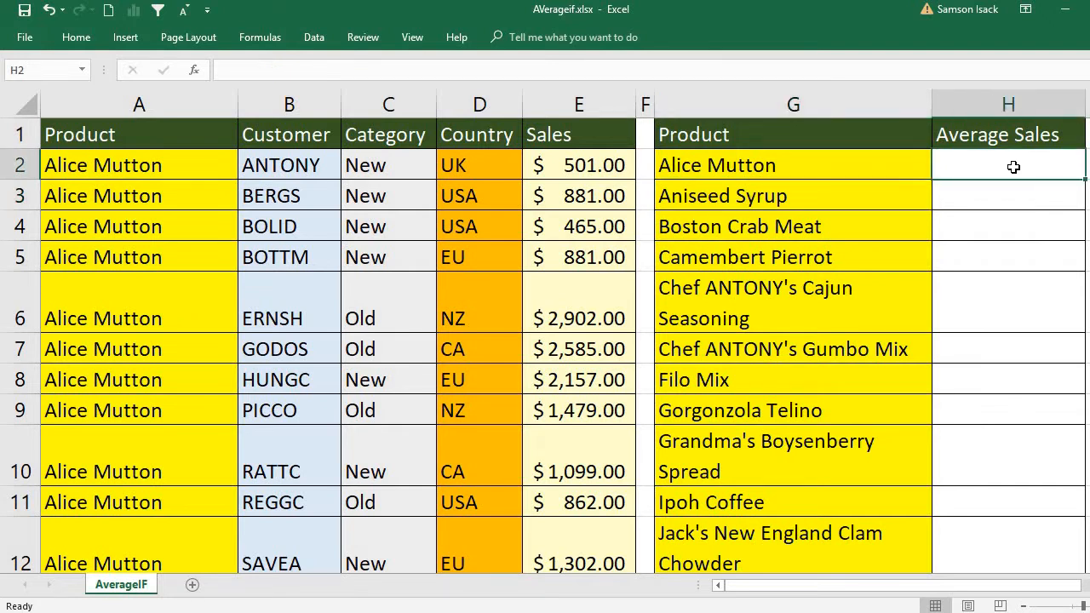
double_click(1015, 167)
text(=A)
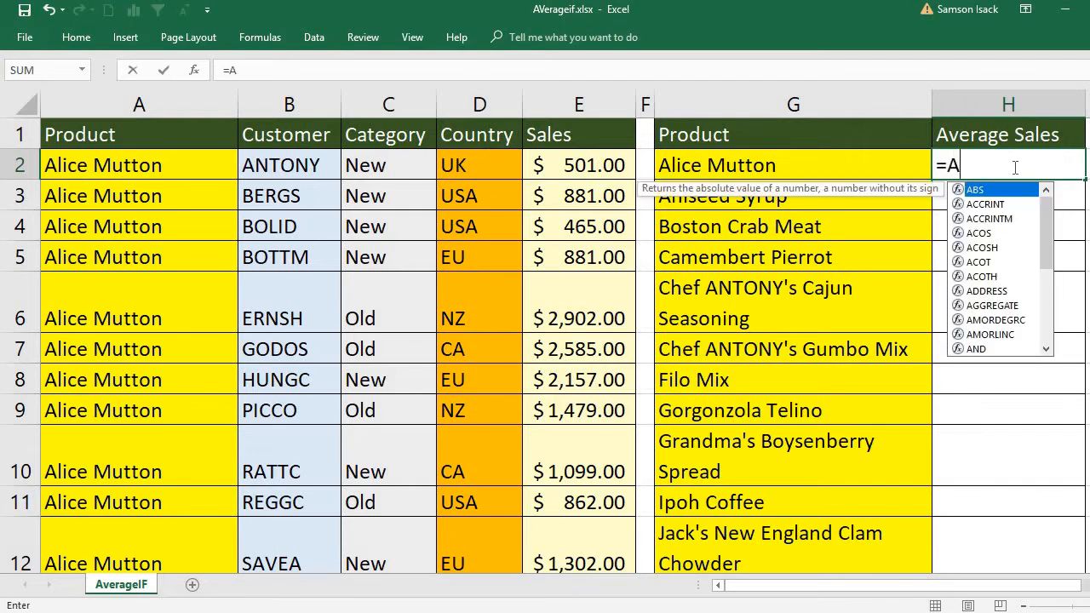
text(vera)
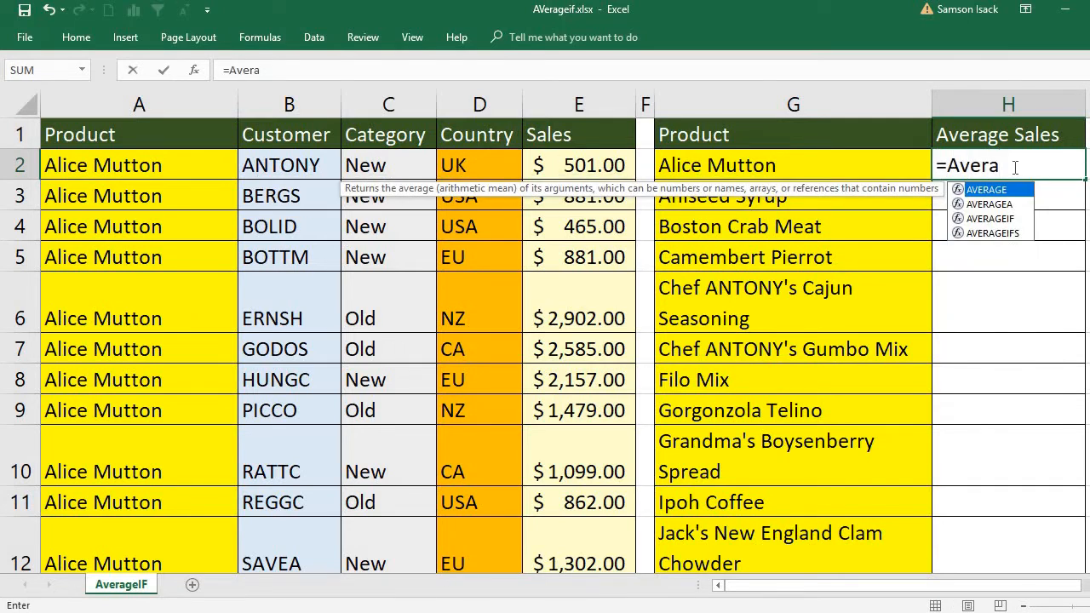
text(geif)
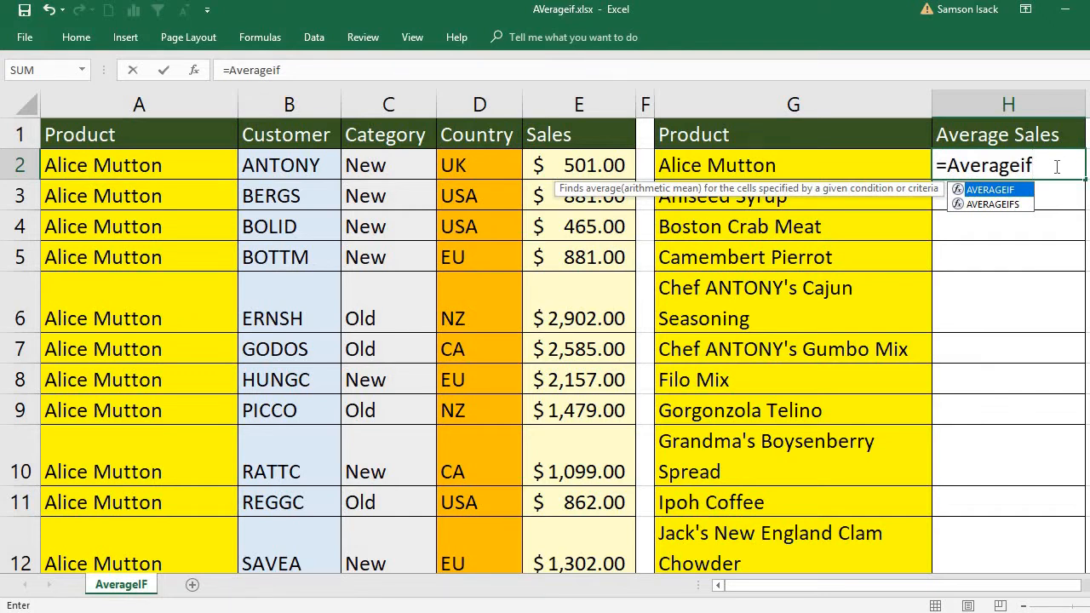
click(792, 161)
click(994, 165)
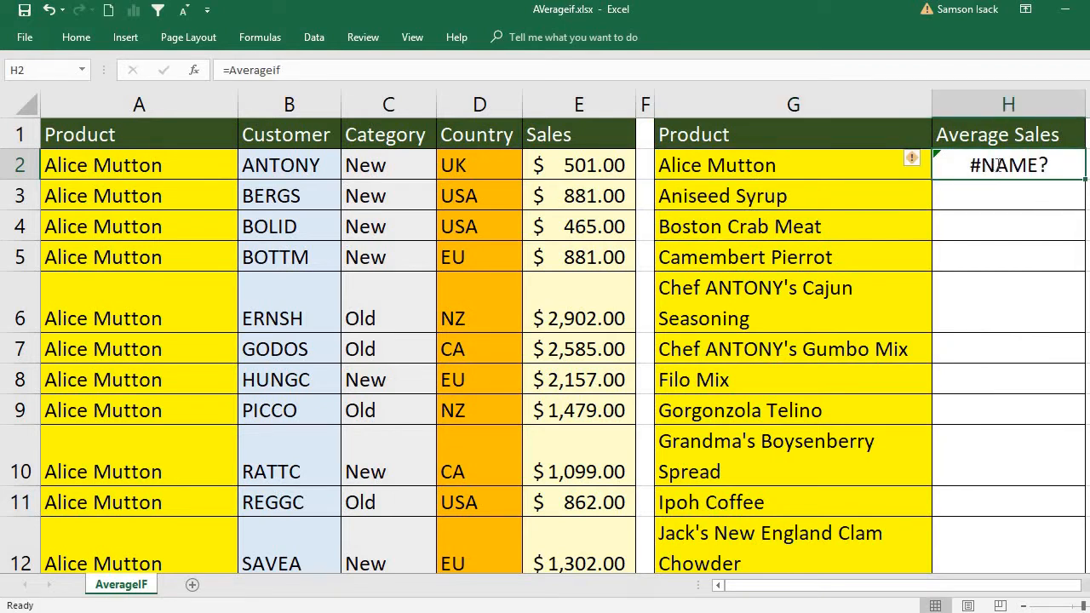
key(BackSpace)
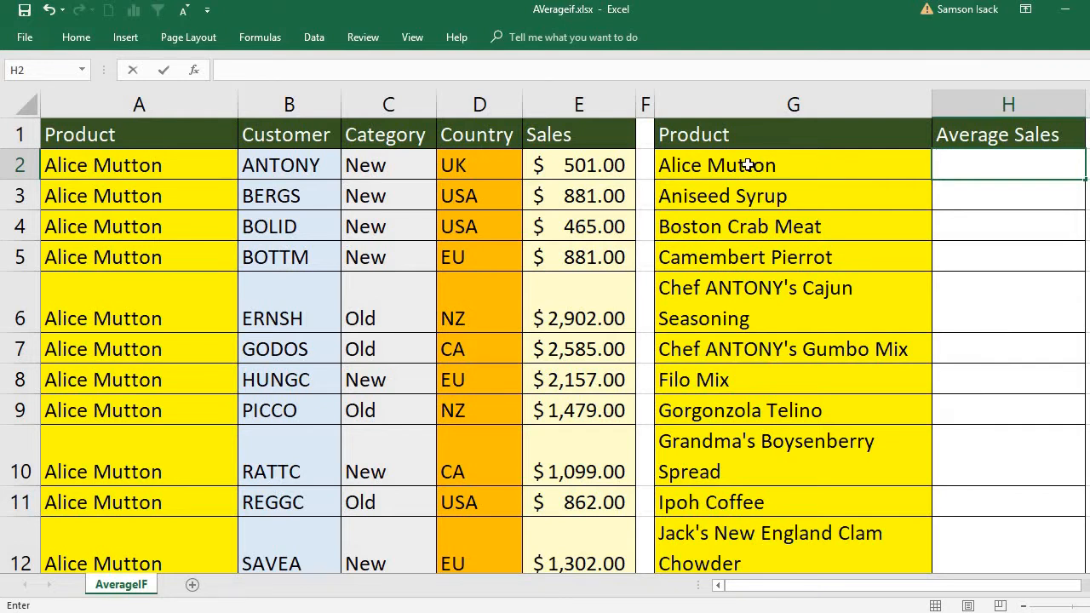
Step: Define the workbook-level name Product for the product entries in A2:A278
click(805, 195)
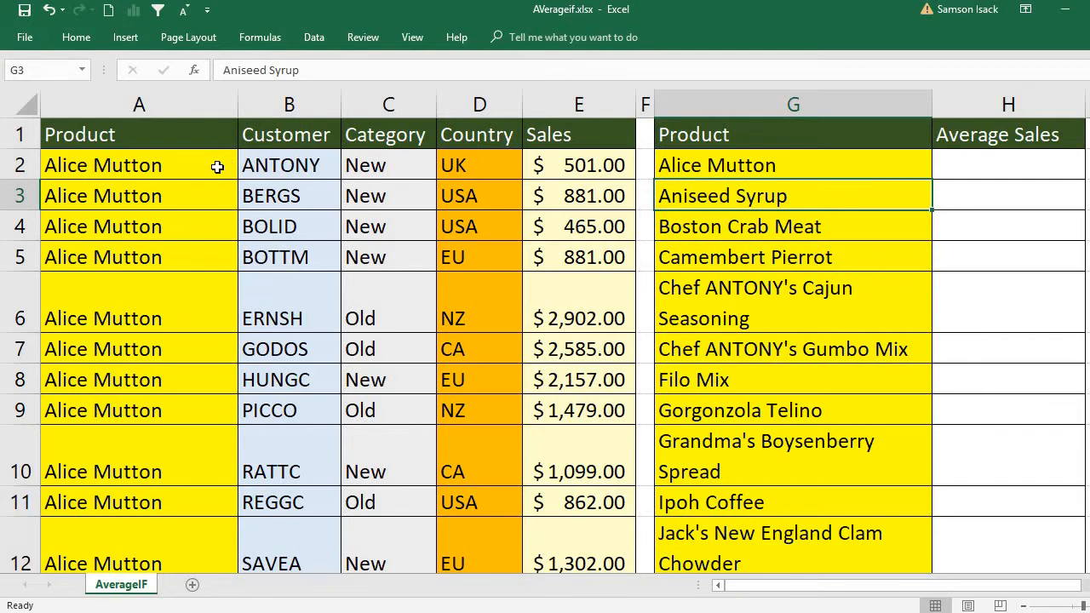
drag(218, 167, 210, 307)
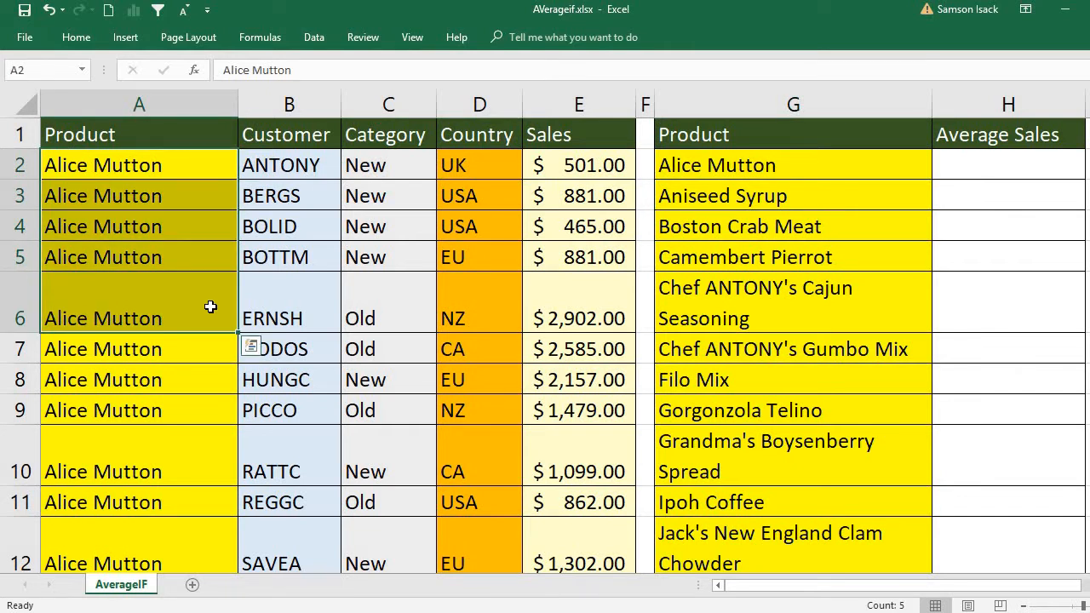
click(202, 161)
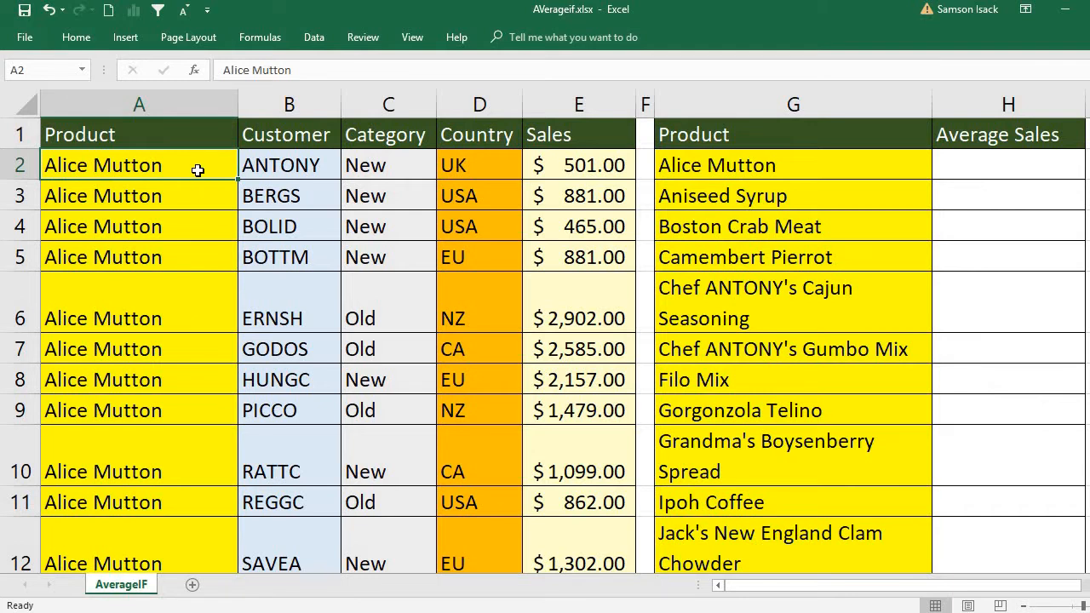
key(ctrl+shift+Down)
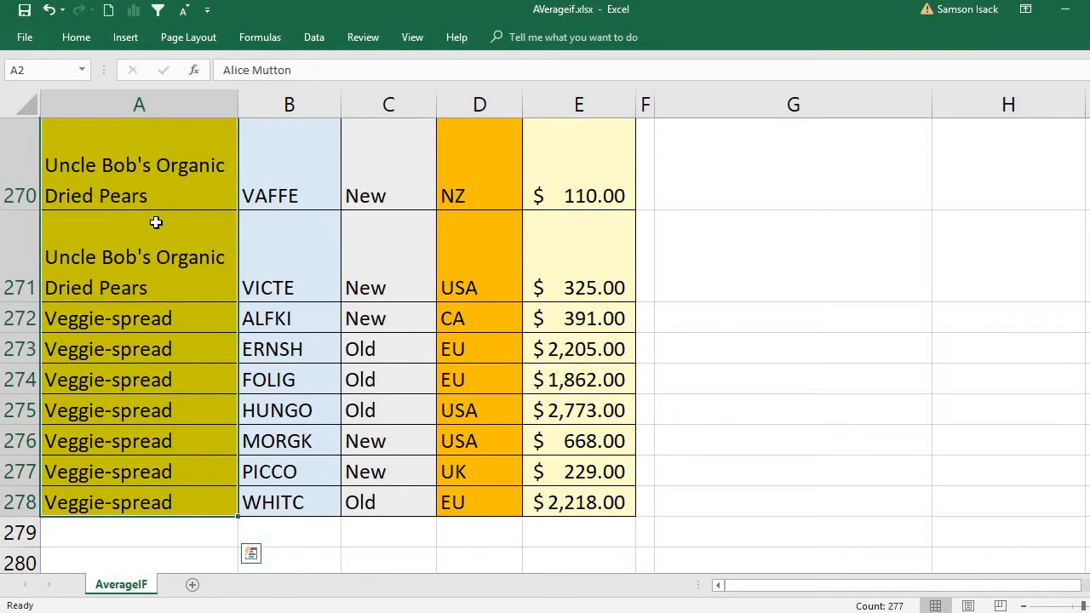
right_click(156, 222)
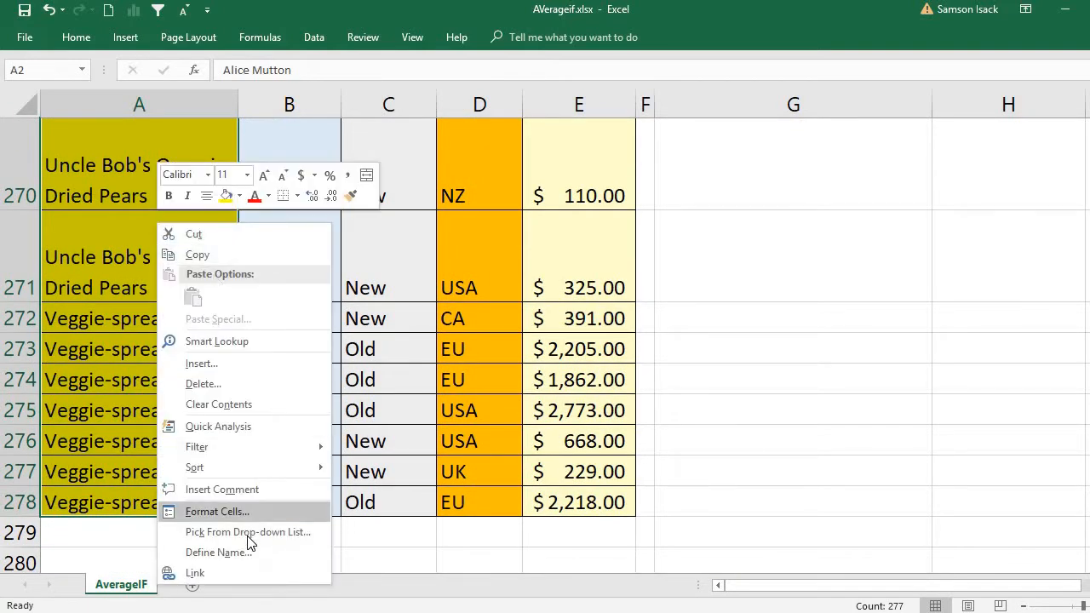
click(216, 553)
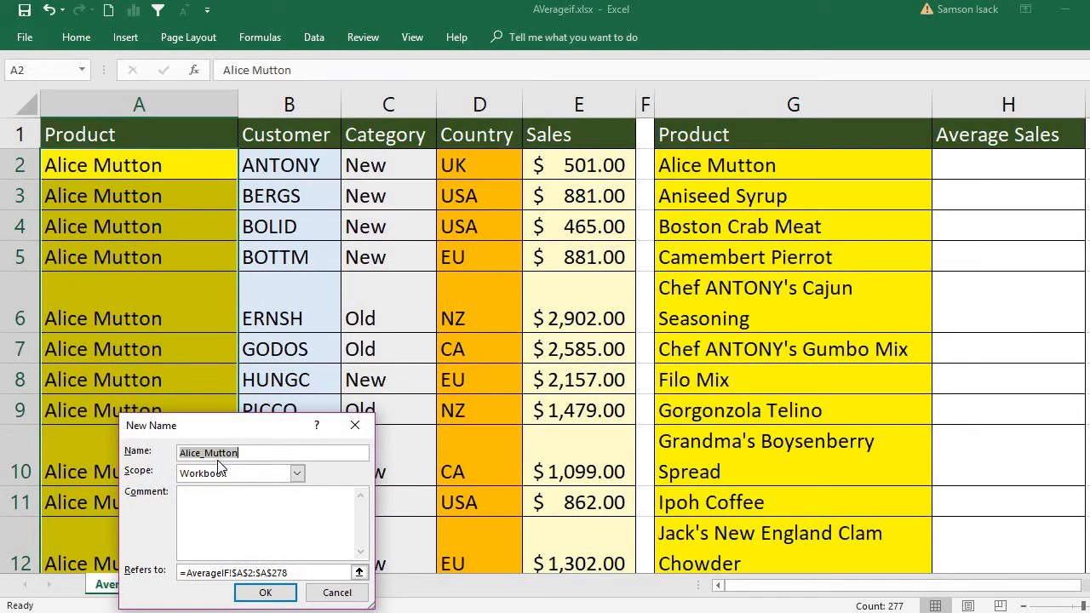
text(Produ)
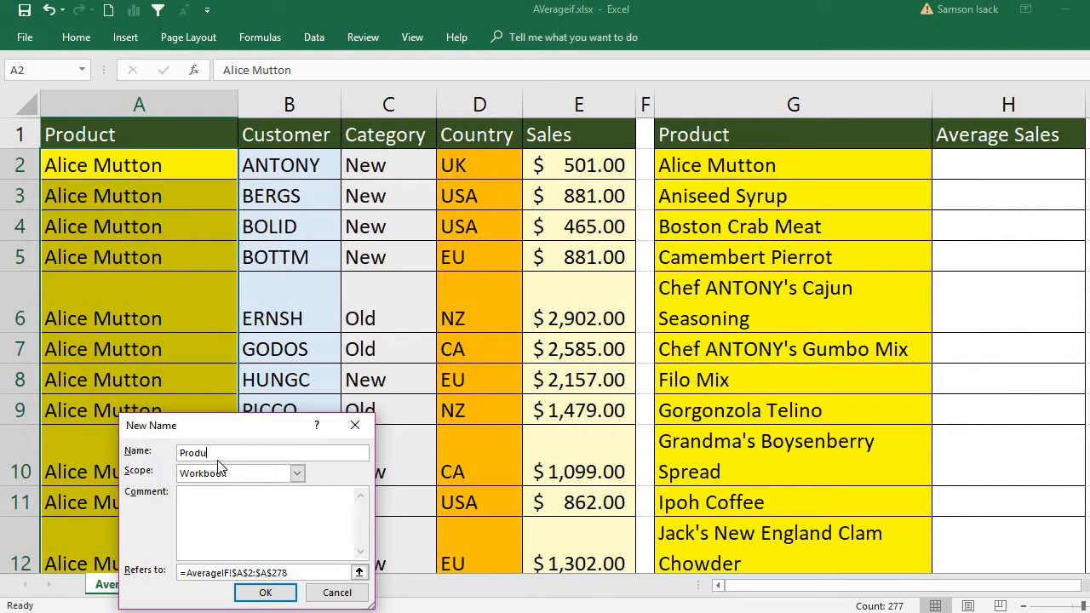
text(ct)
click(279, 589)
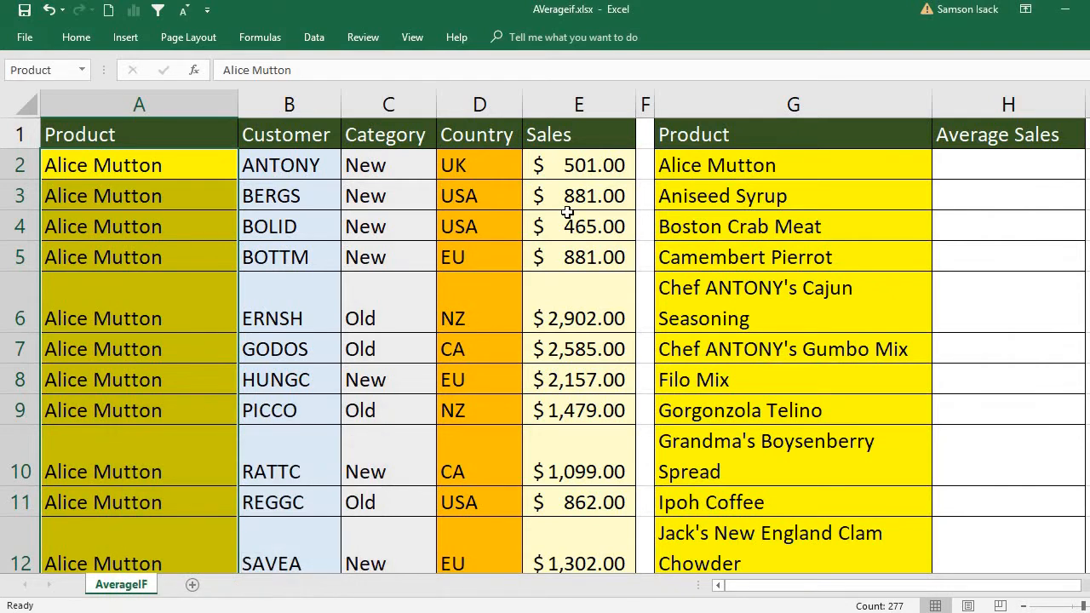
Step: Define the workbook-level name Sales for the sales values in E2:E278
click(587, 166)
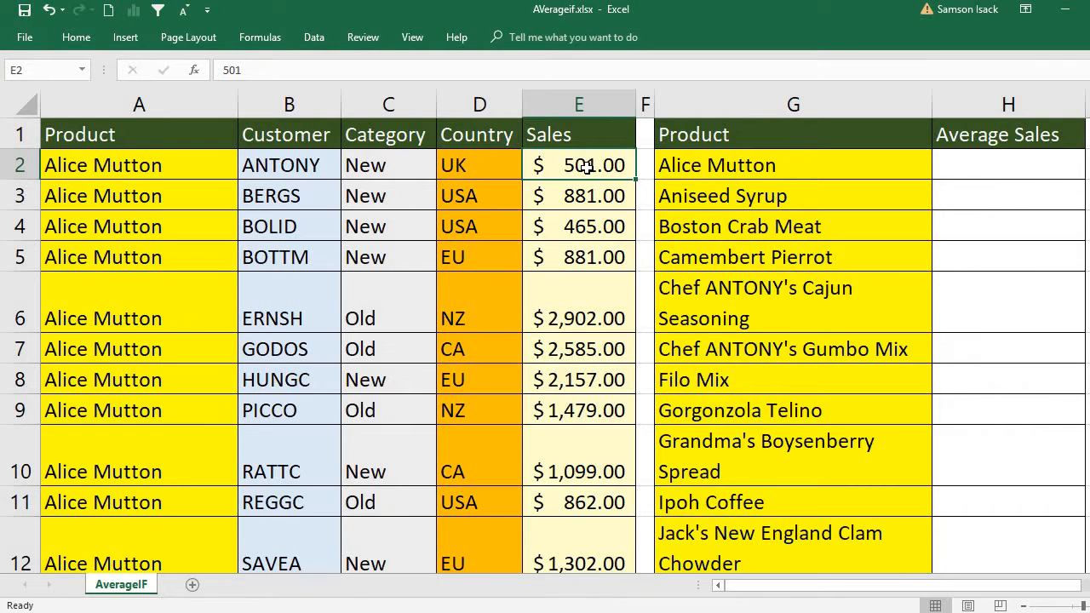
key(ctrl+shift+Down)
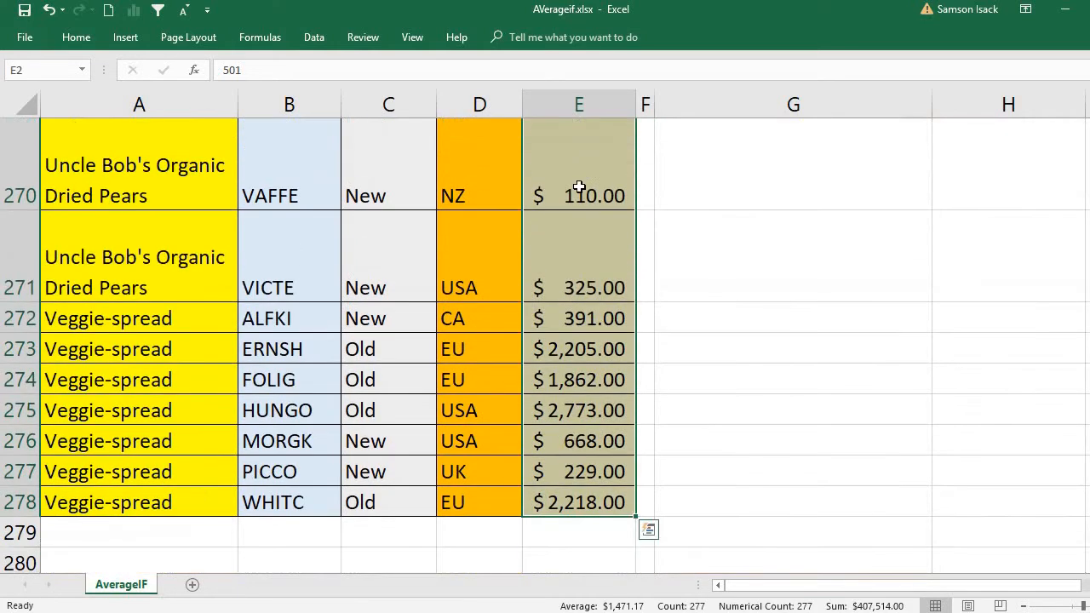
right_click(588, 252)
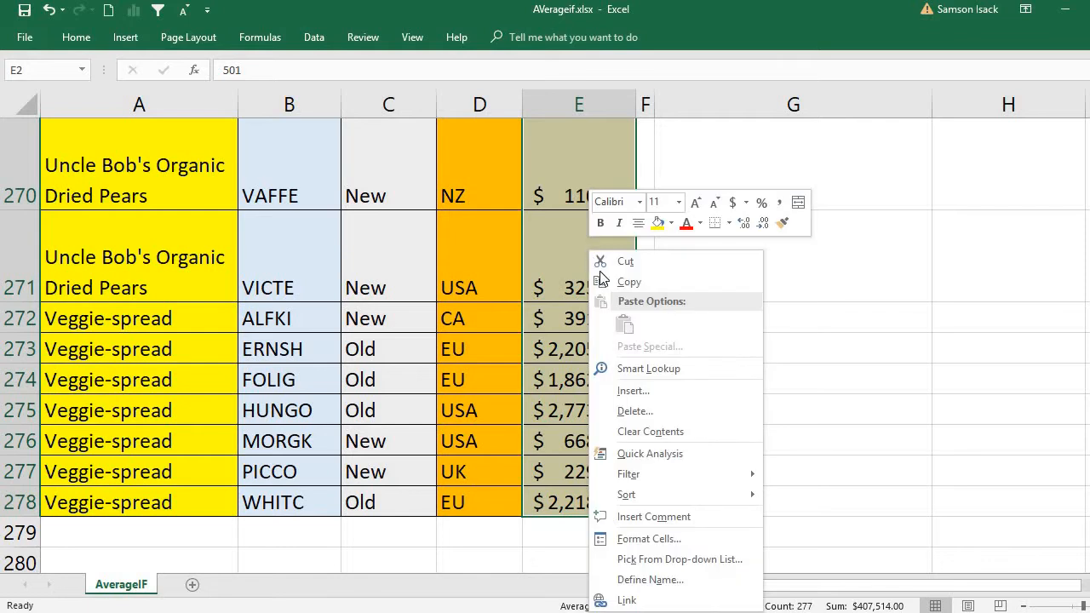
click(650, 580)
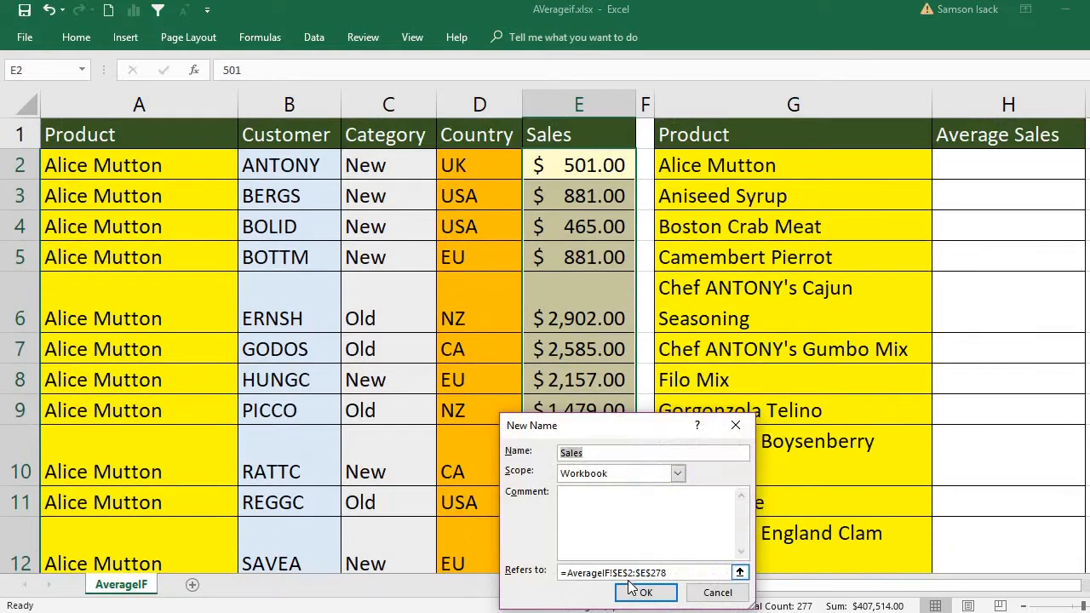
click(641, 591)
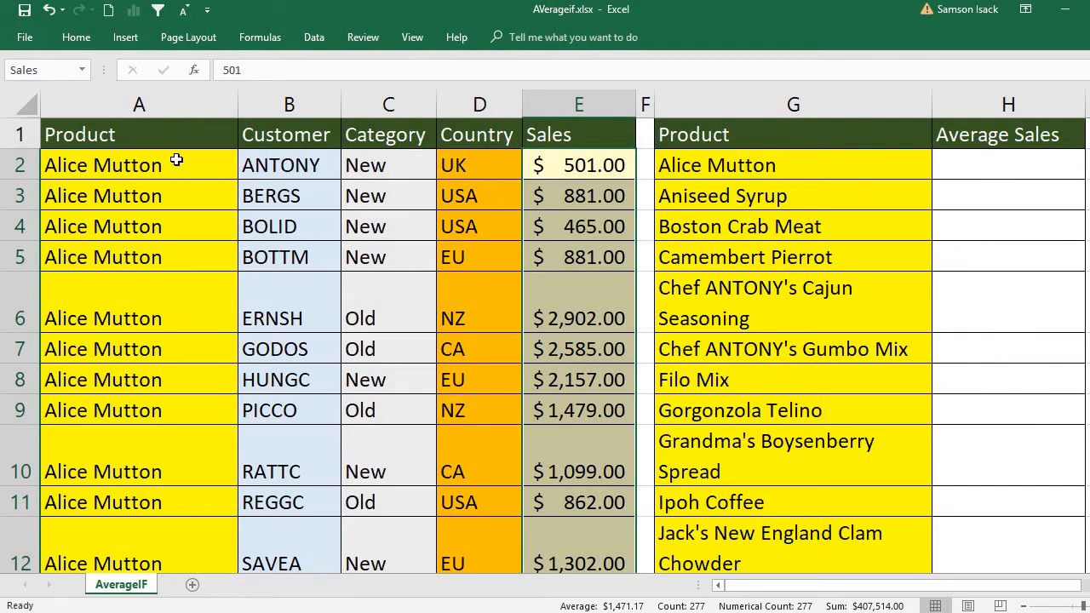
drag(175, 162, 189, 402)
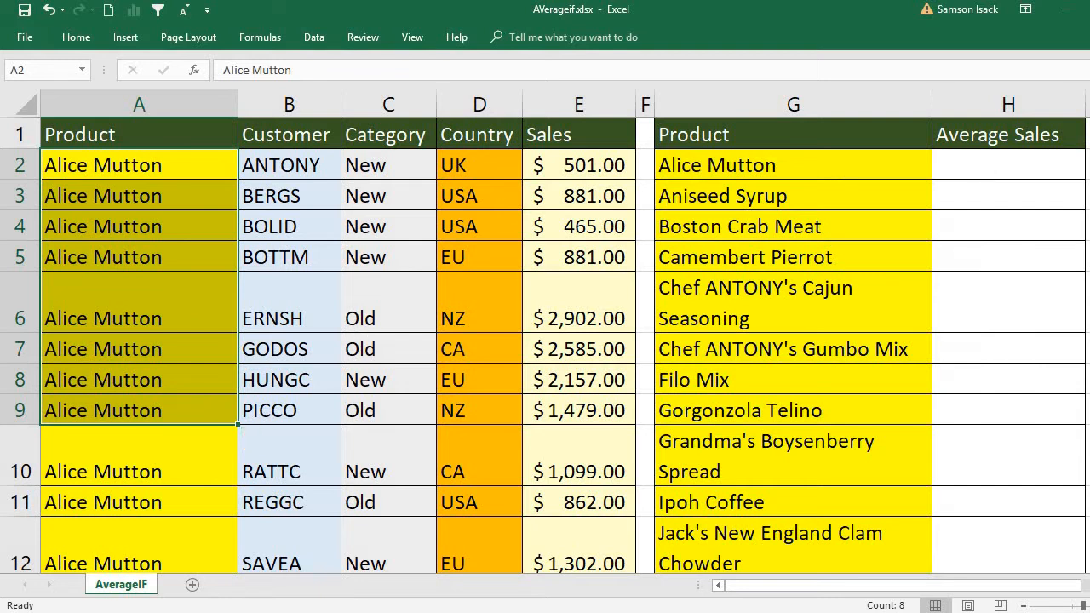
click(1016, 171)
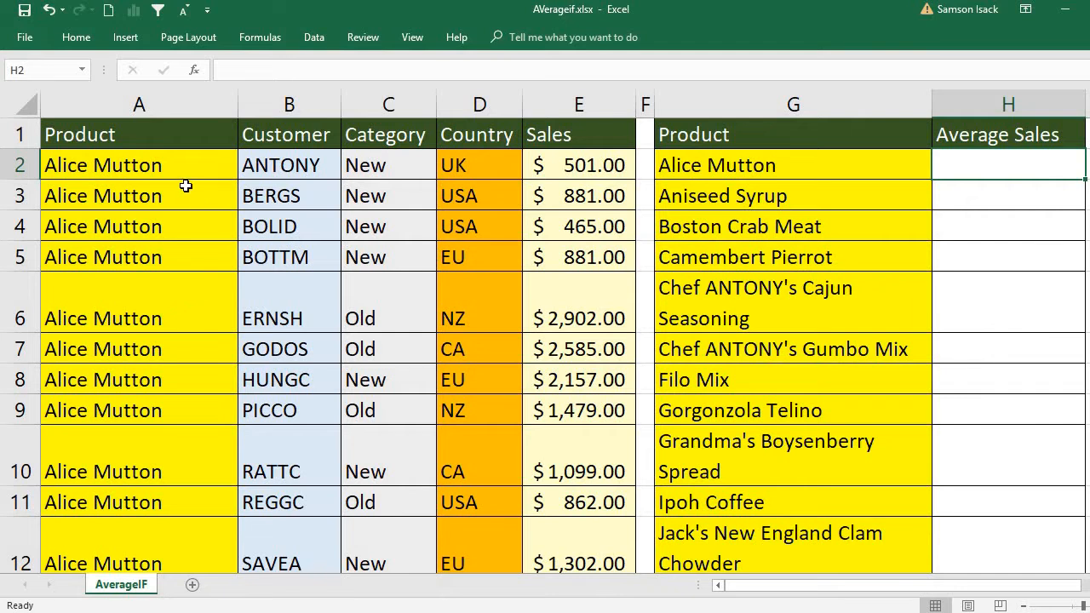
drag(185, 171, 187, 318)
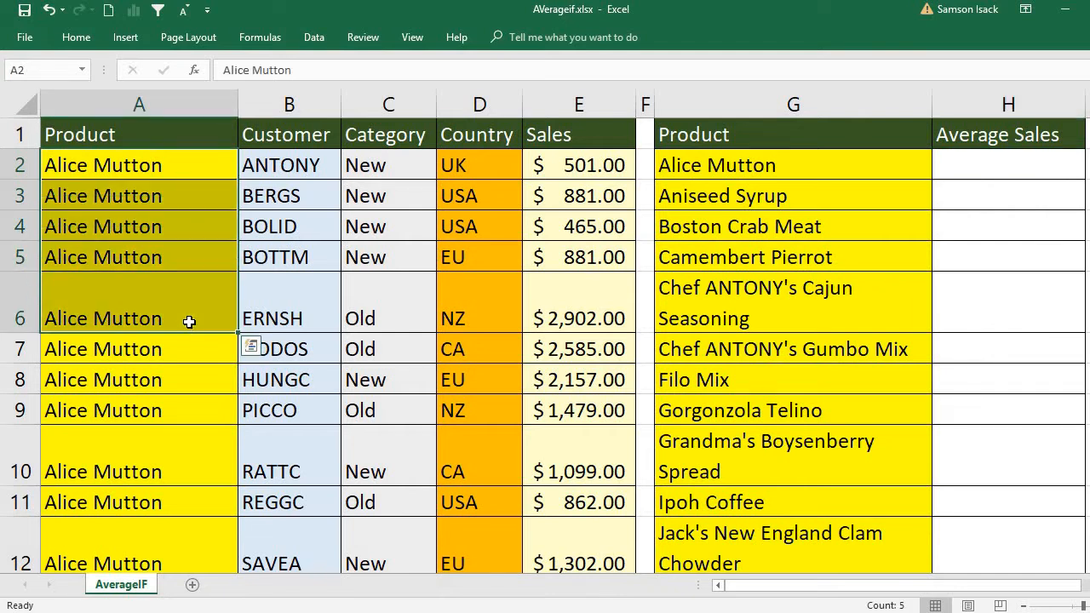
click(551, 167)
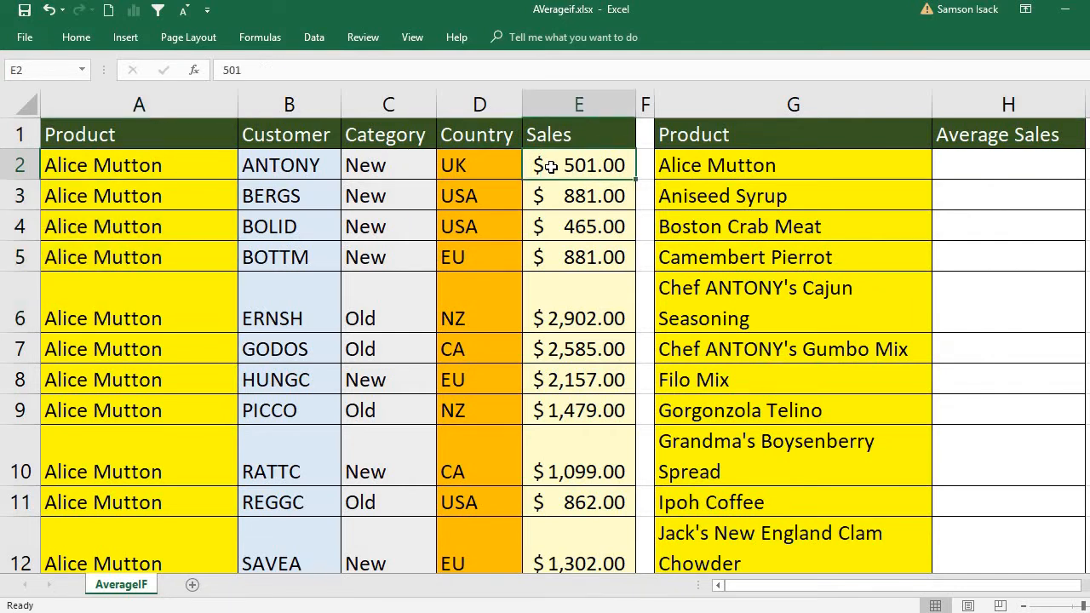
Step: Start an AVERAGEIF formula in H2 for the average sales of Alice Mutton
click(1015, 172)
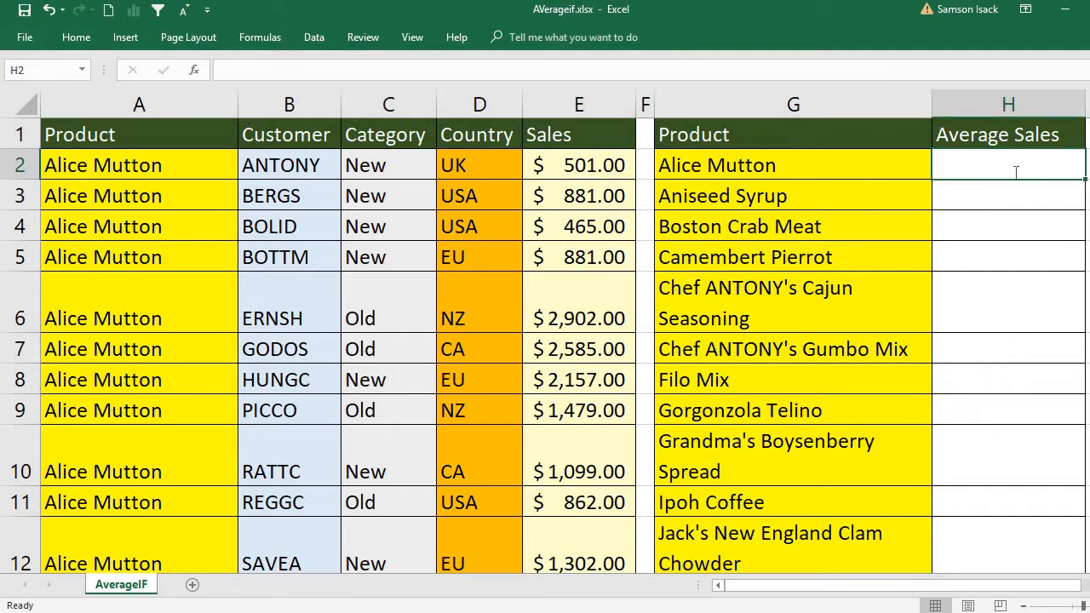
text(=A)
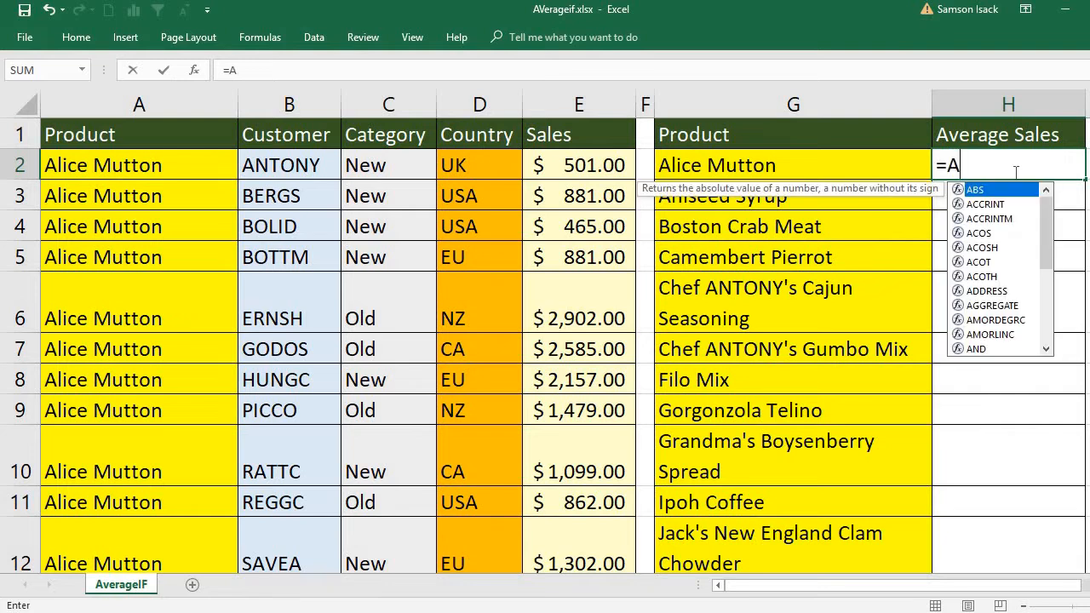
text(vera)
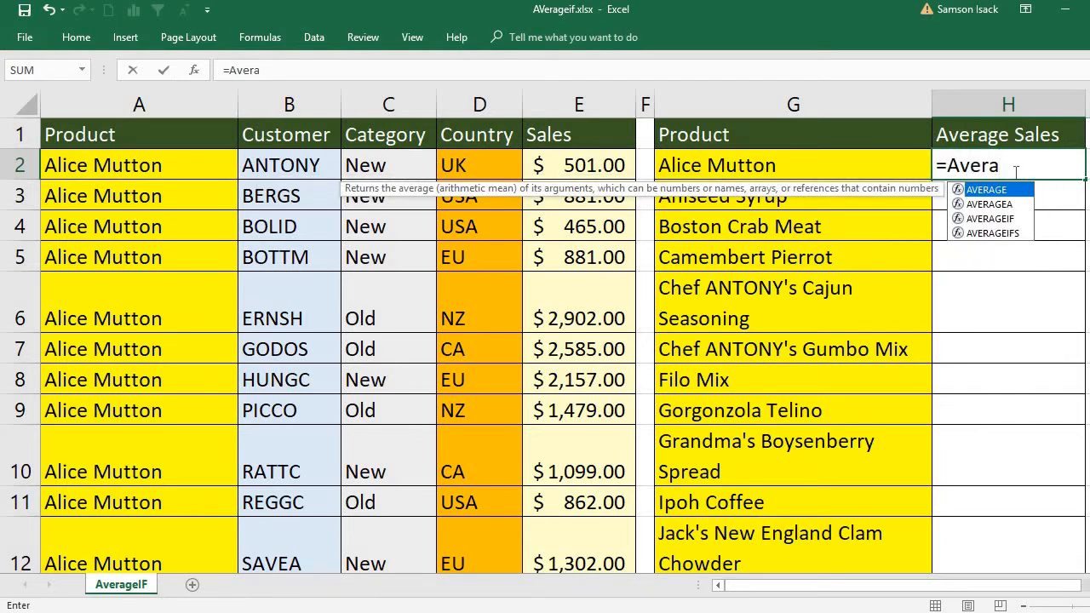
text(geI)
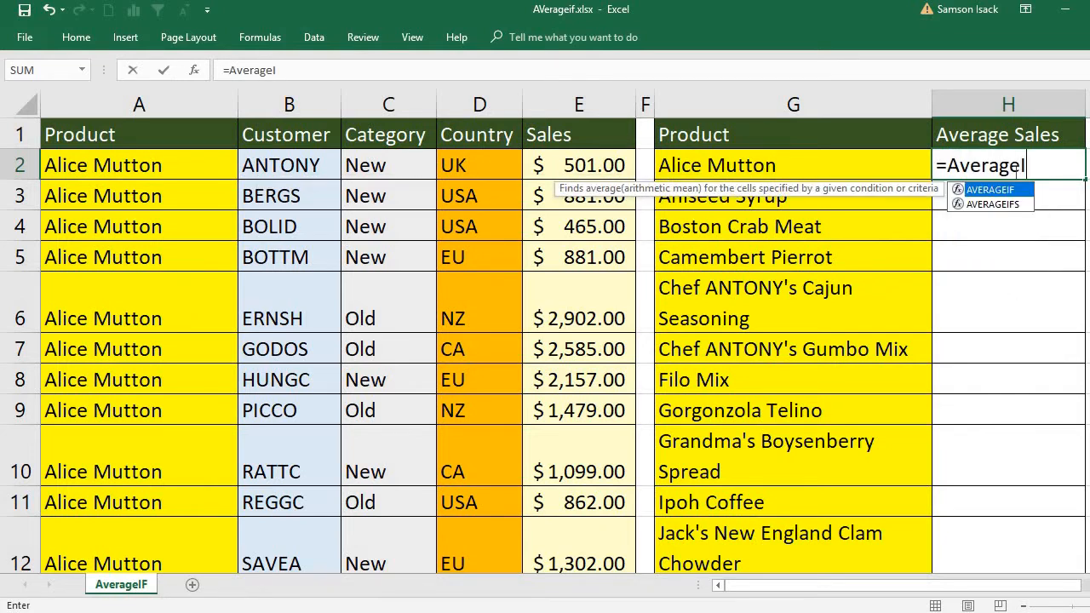
text(f()
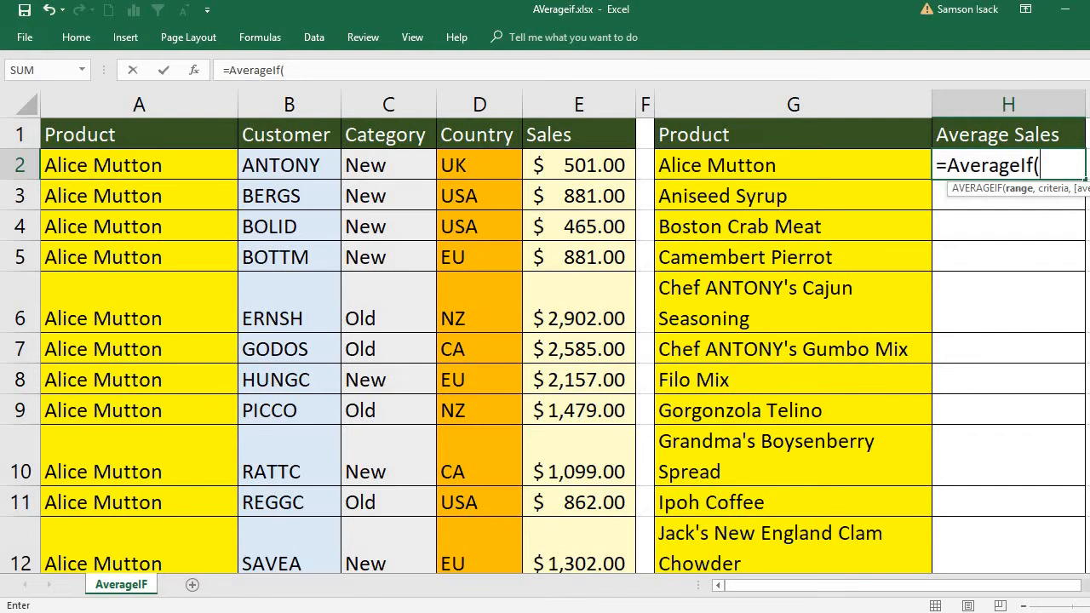
Step: Set the named range Product as the range argument of the AVERAGEIF formula in H2
scroll(815, 250, right, 2)
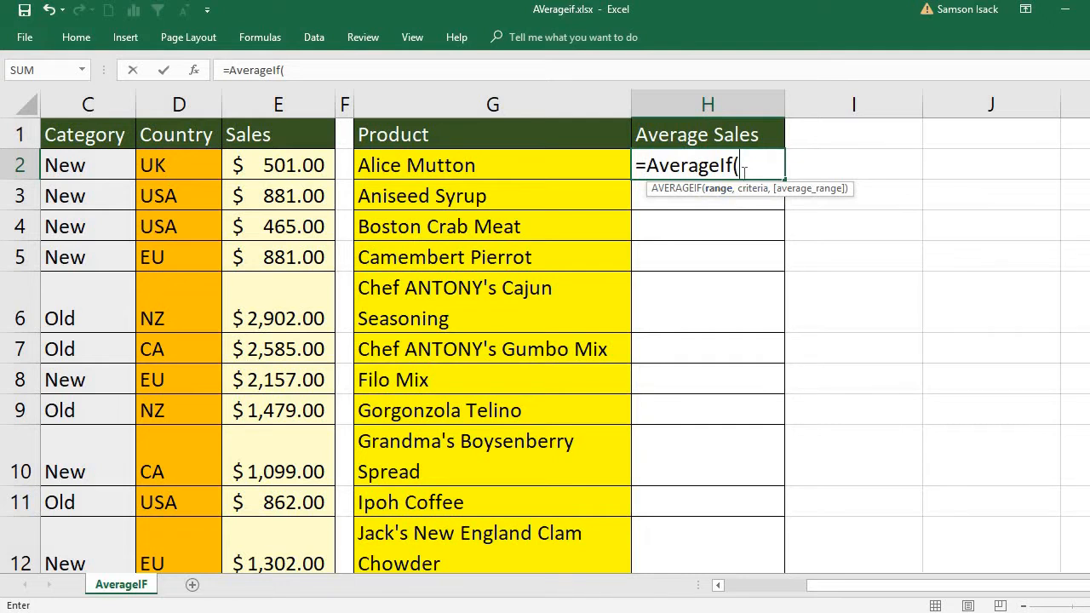
click(720, 587)
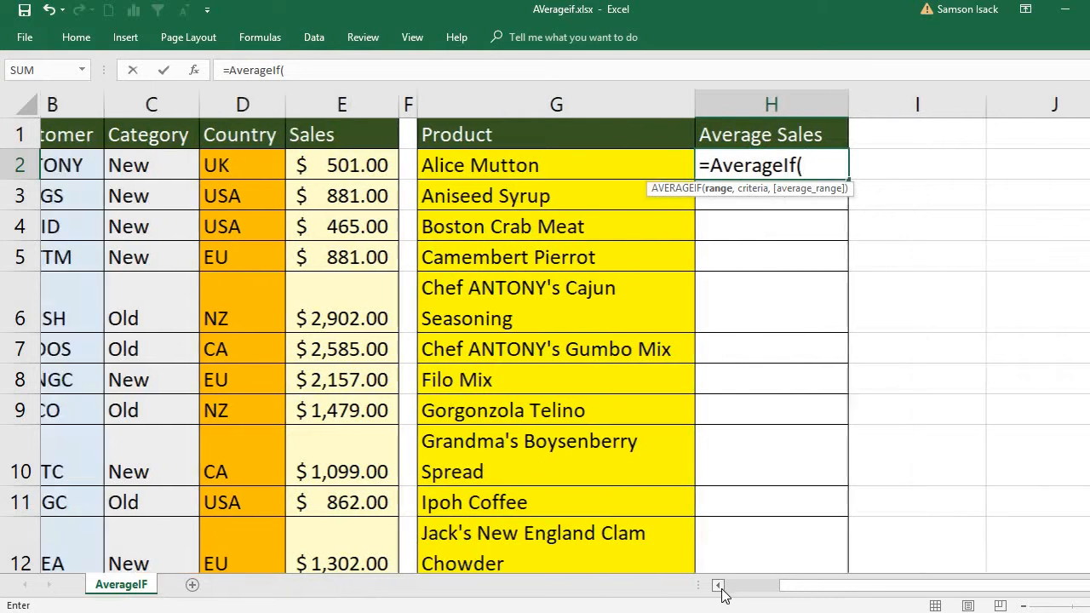
click(719, 586)
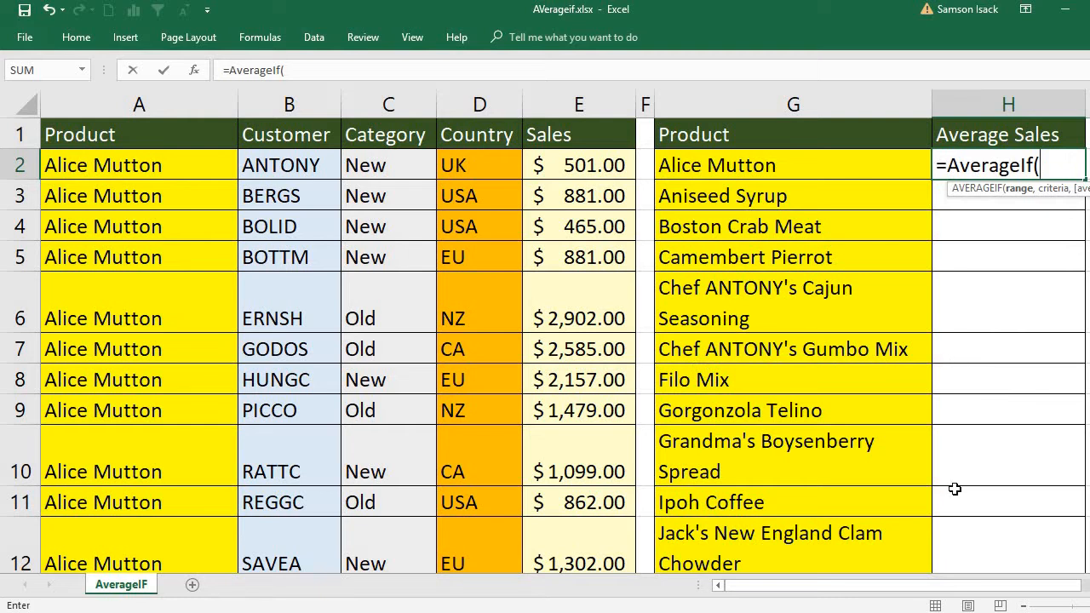
scroll(856, 367, right, 2)
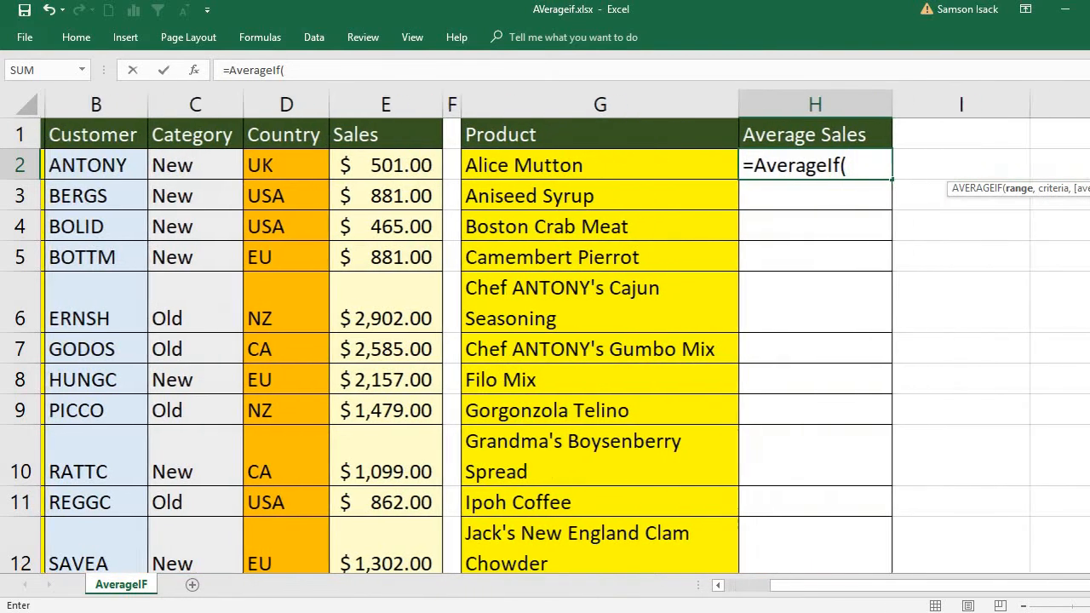
click(758, 170)
text(P)
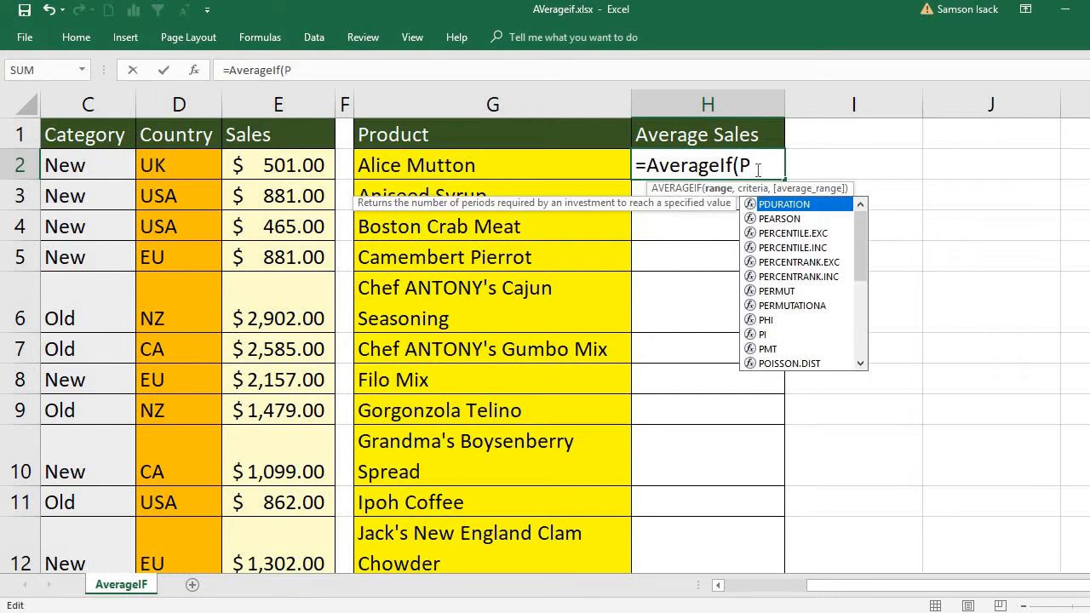
text(r)
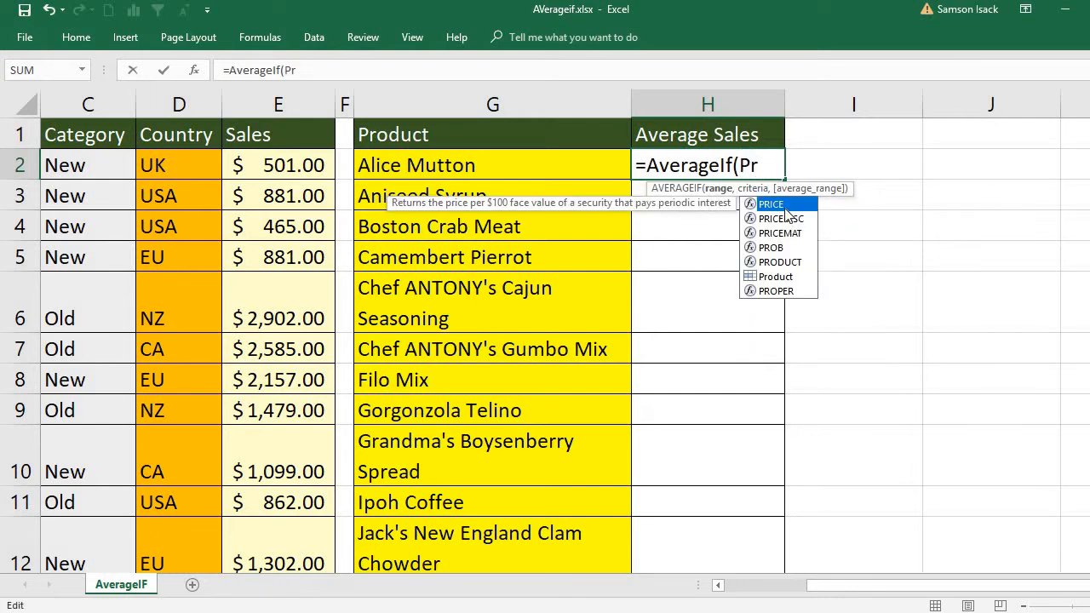
click(777, 281)
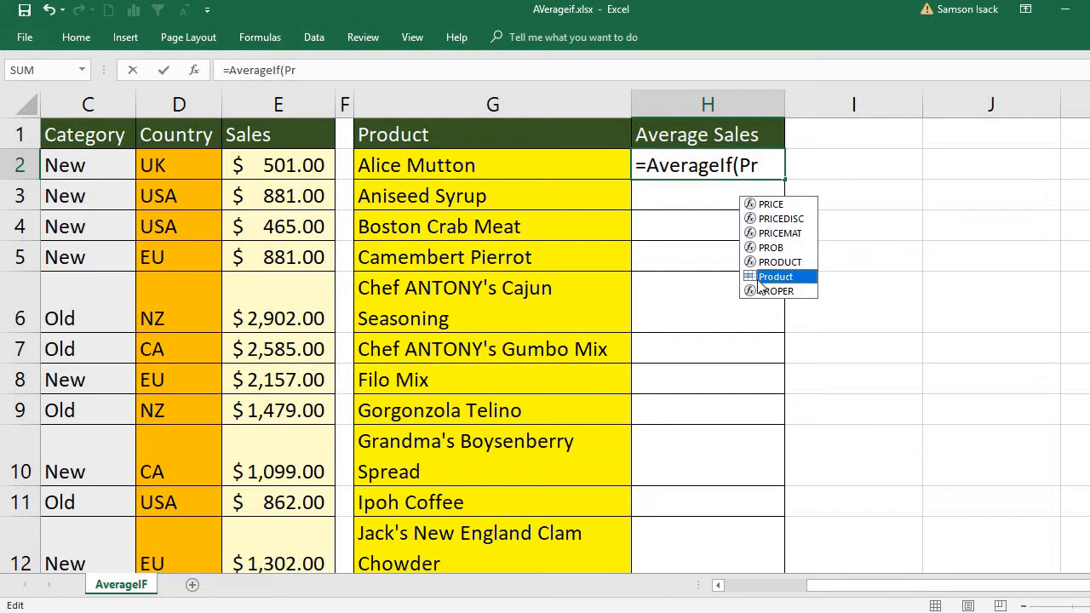
double_click(767, 279)
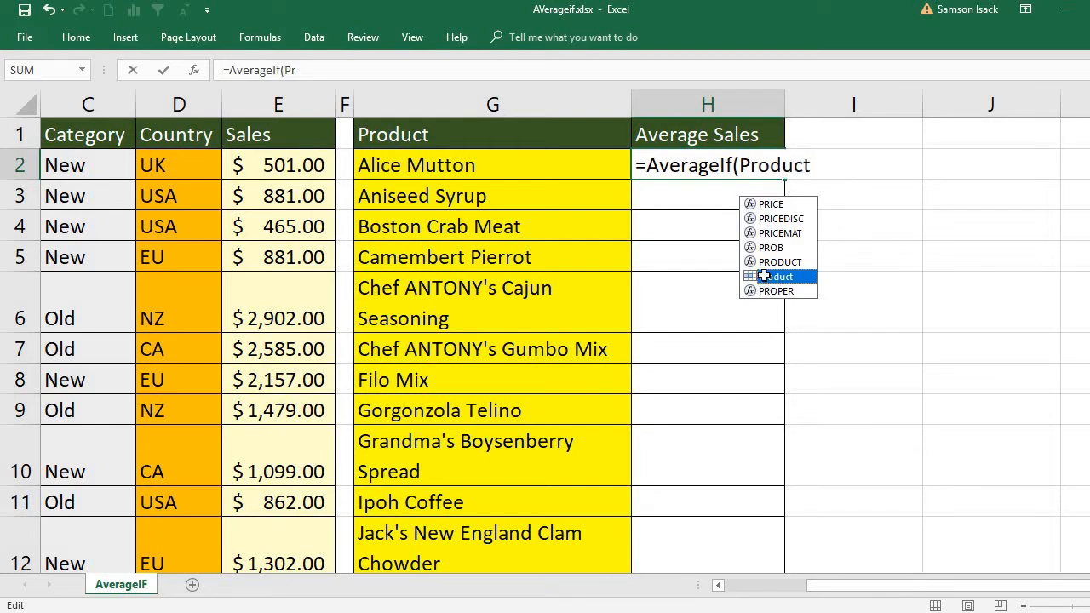
text(,)
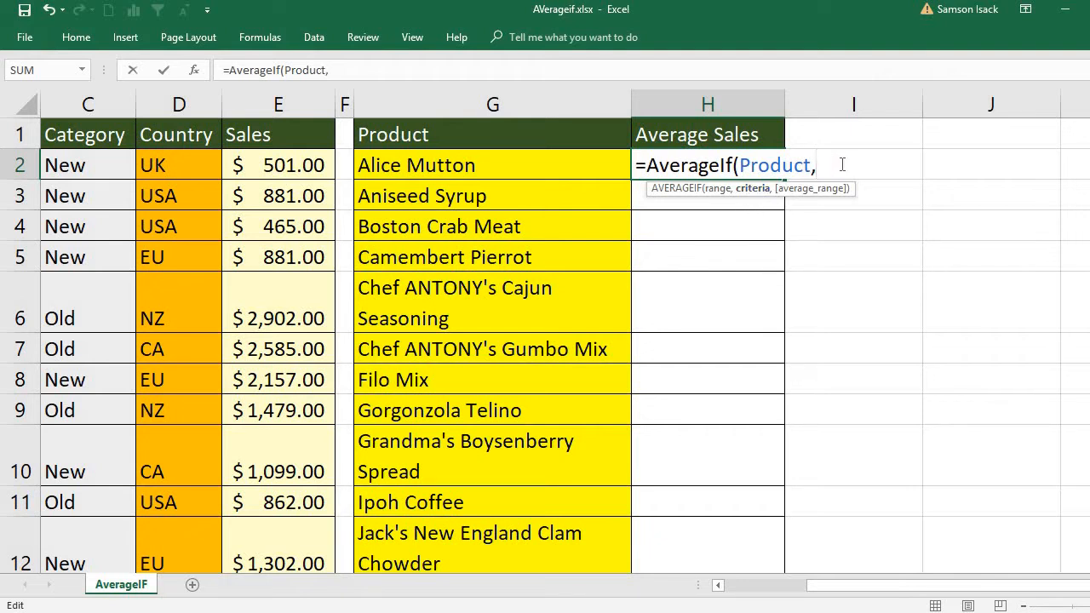
Step: Complete the H2 formula with G2 as the criteria and the named range Sales as the average range, and enter it
click(550, 159)
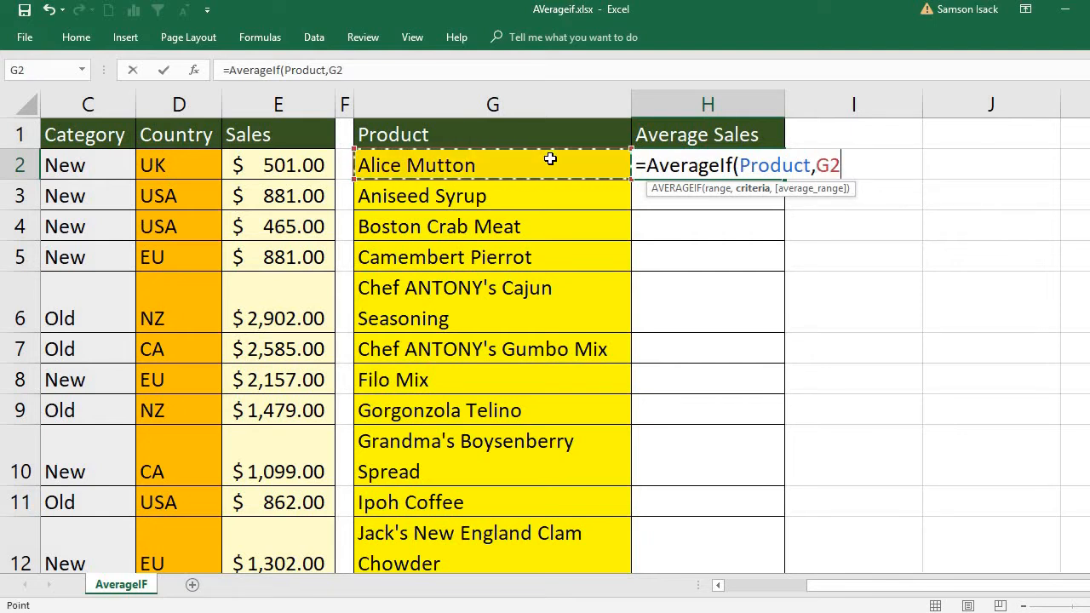
text(,)
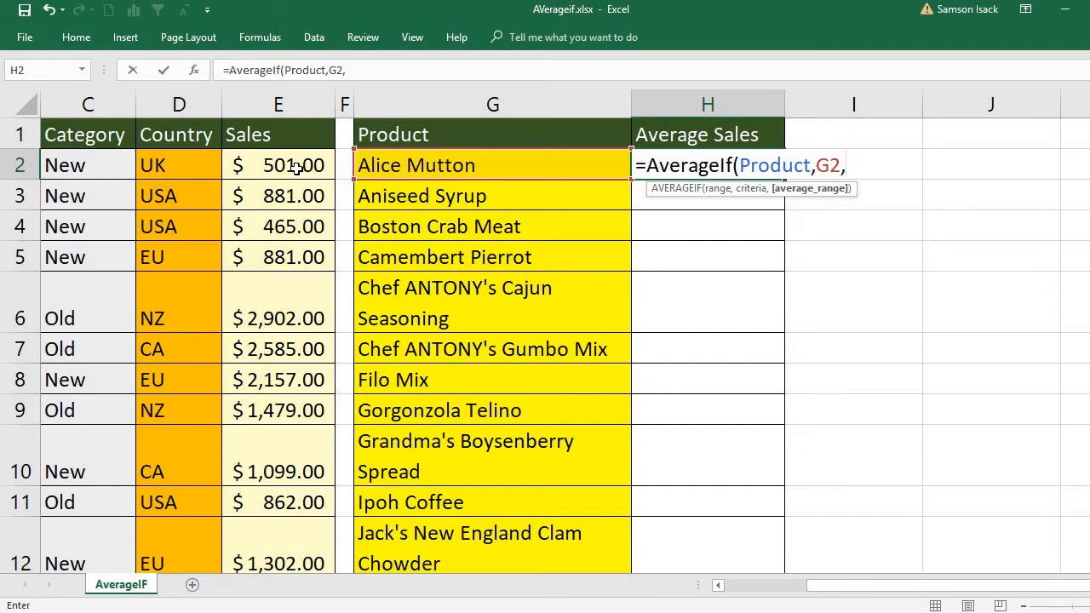
drag(294, 167, 292, 344)
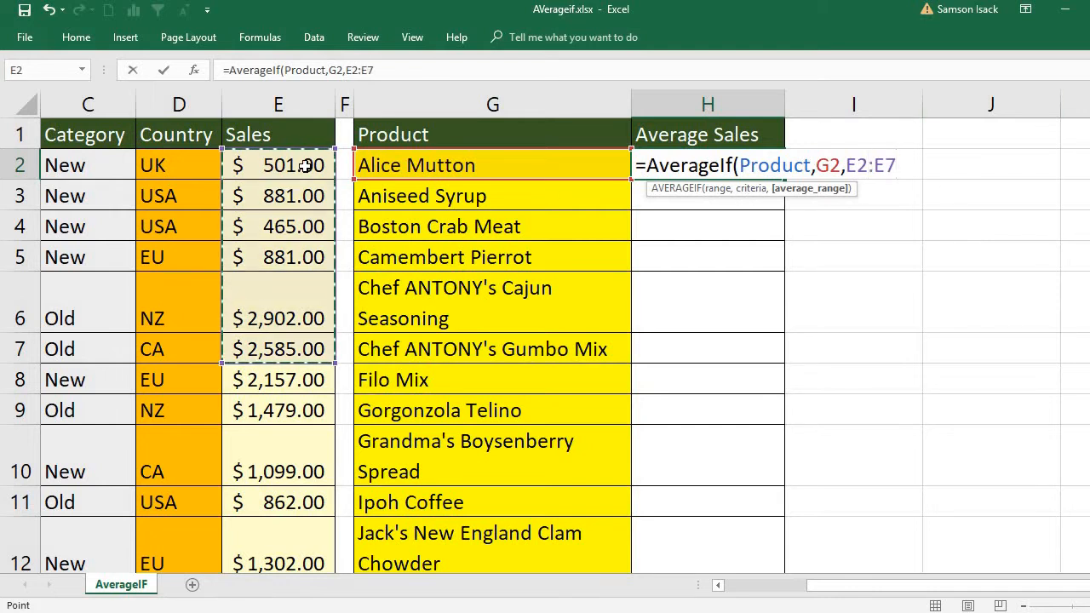
drag(305, 166, 268, 532)
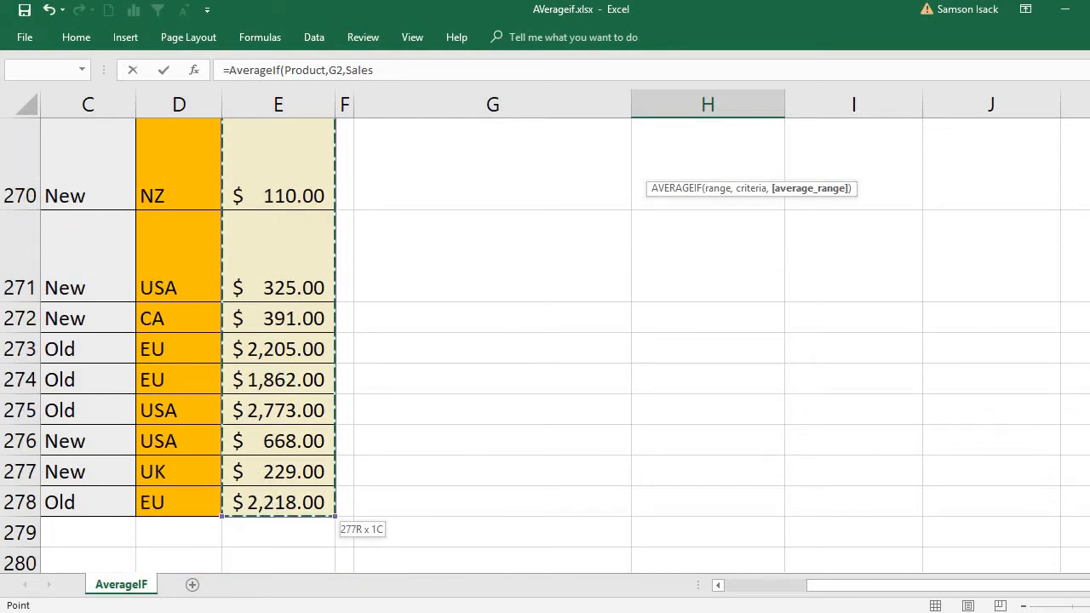
drag(1089, 549, 1089, 137)
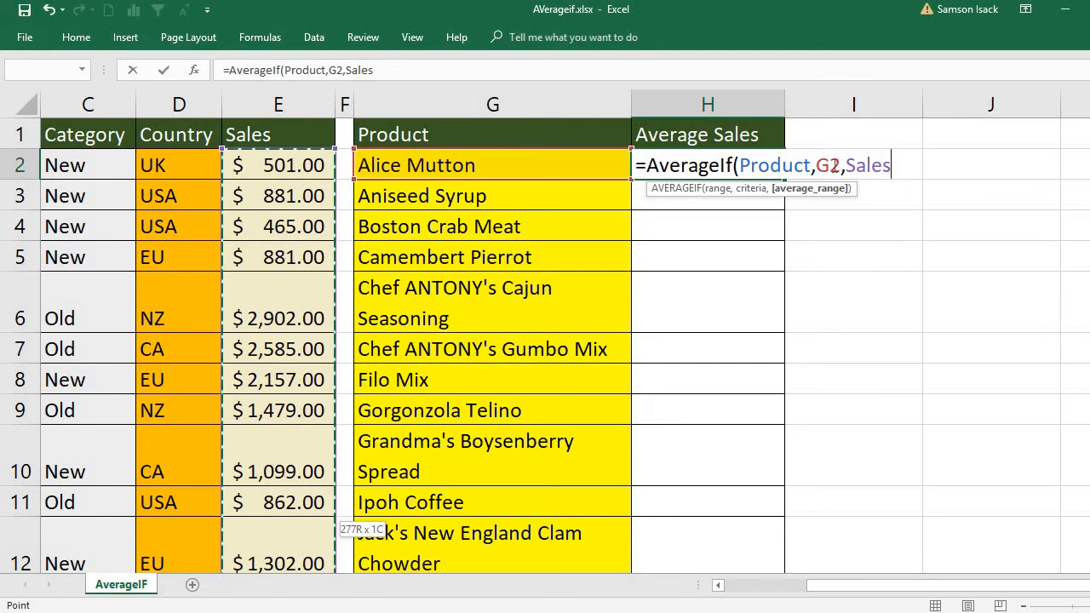
text())
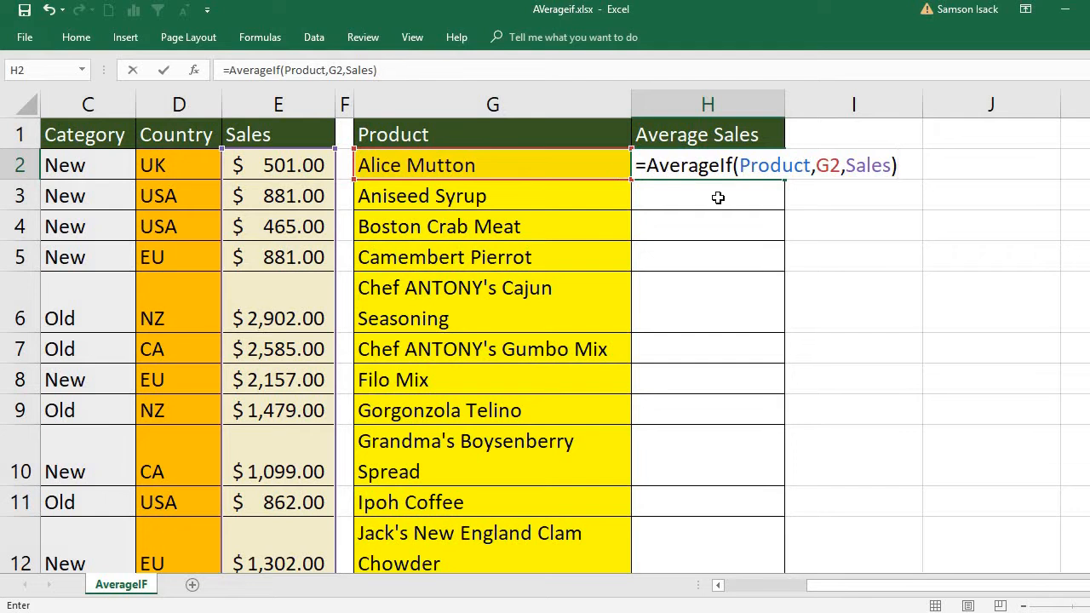
key(Return)
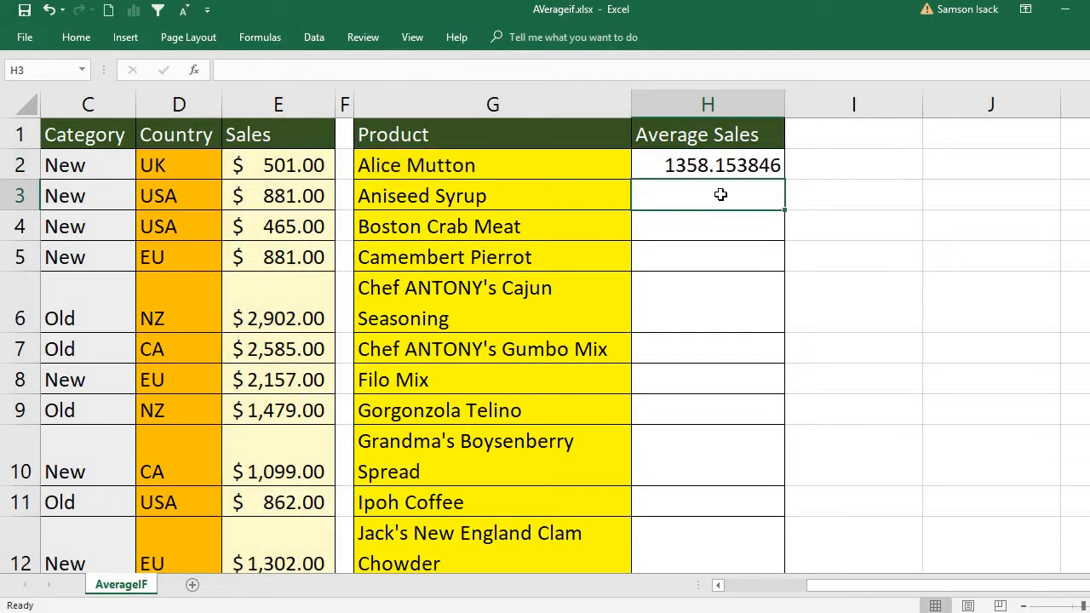
Step: Check the H2 formula and its criteria cell G2 against the Alice Mutton sales values in column E, down to row 14
click(722, 162)
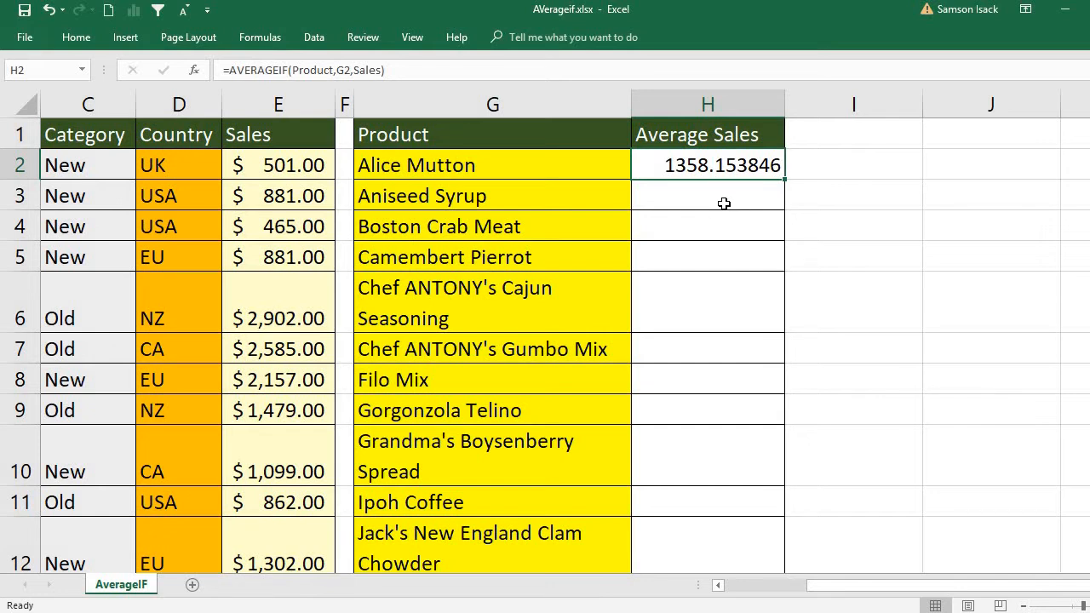
click(568, 167)
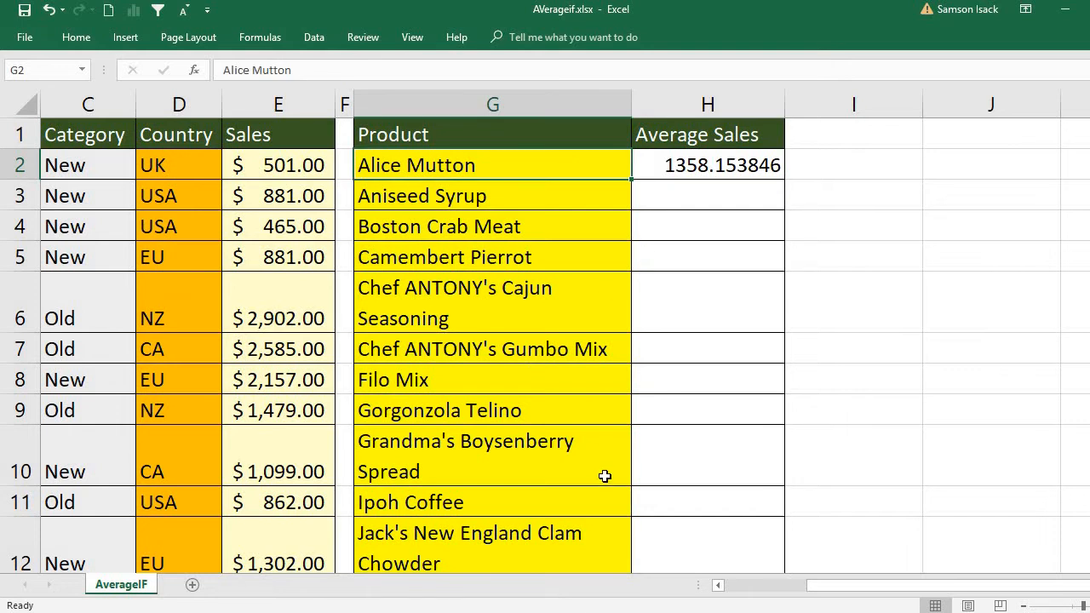
click(718, 586)
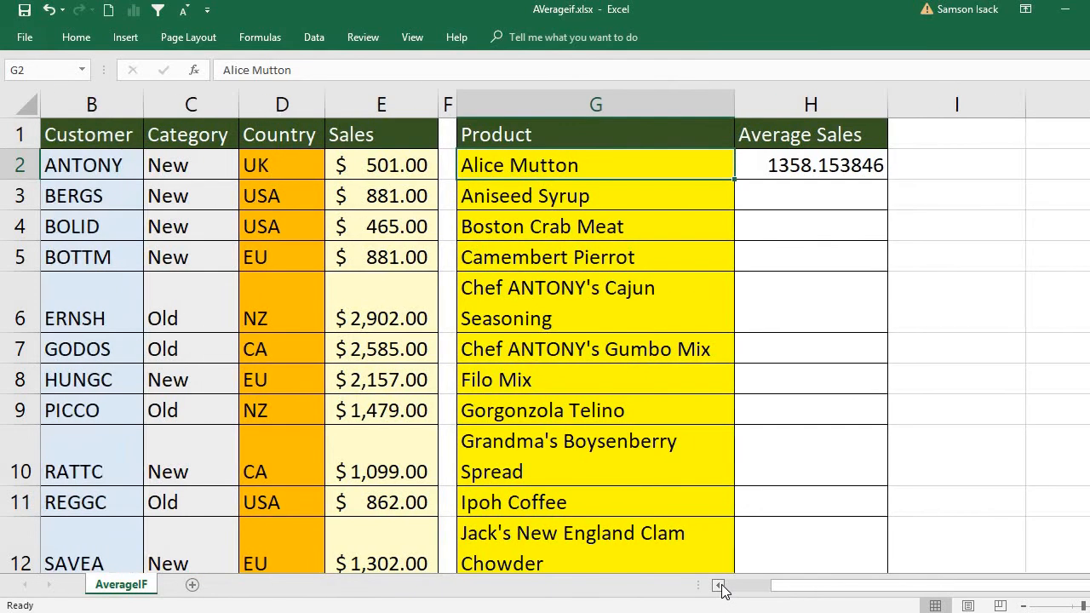
click(718, 586)
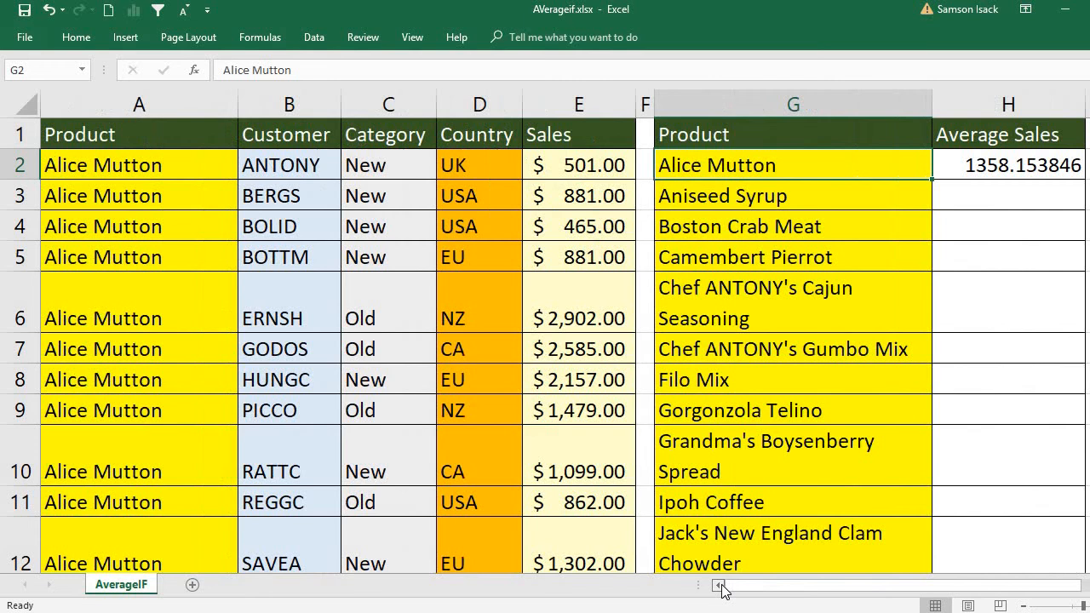
click(596, 165)
drag(598, 353, 598, 383)
drag(610, 473, 609, 343)
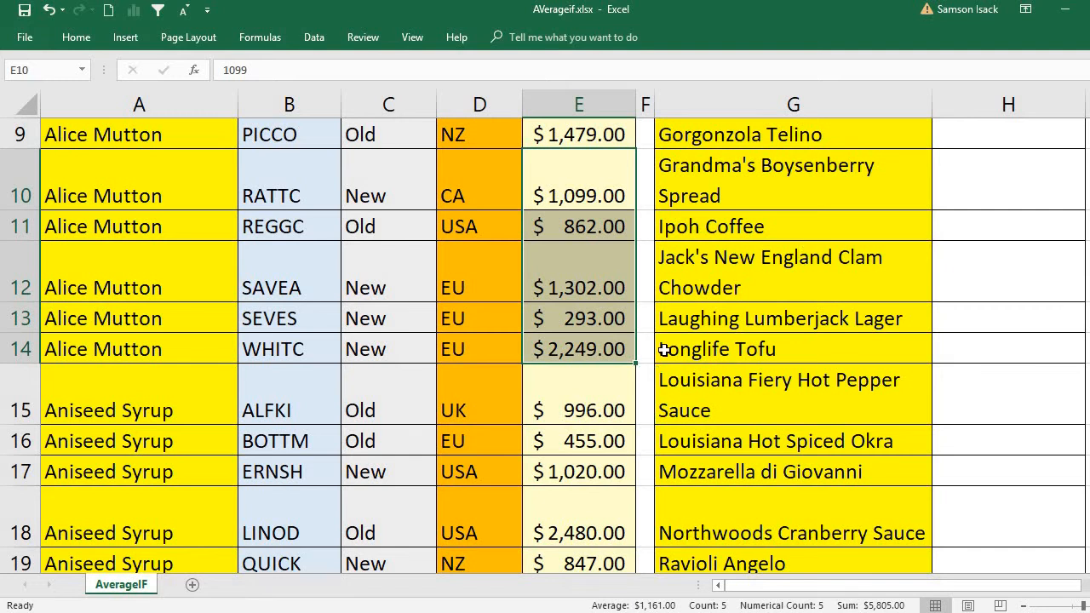
Step: Compare the average of the Alice Mutton sales in E2:E14 with the AVERAGEIF result in H2
drag(615, 347, 594, 167)
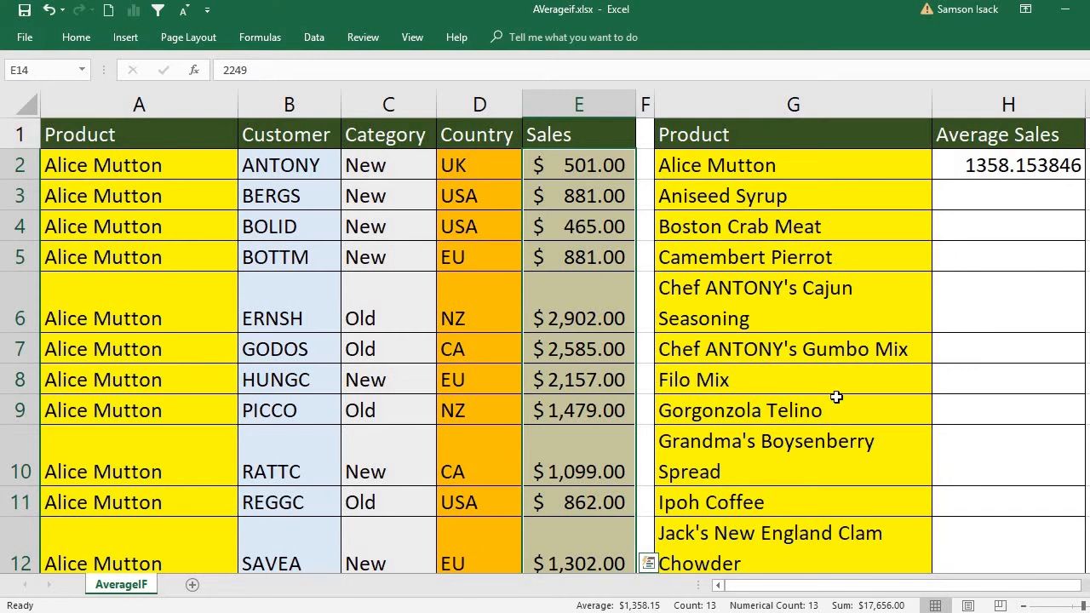
click(979, 164)
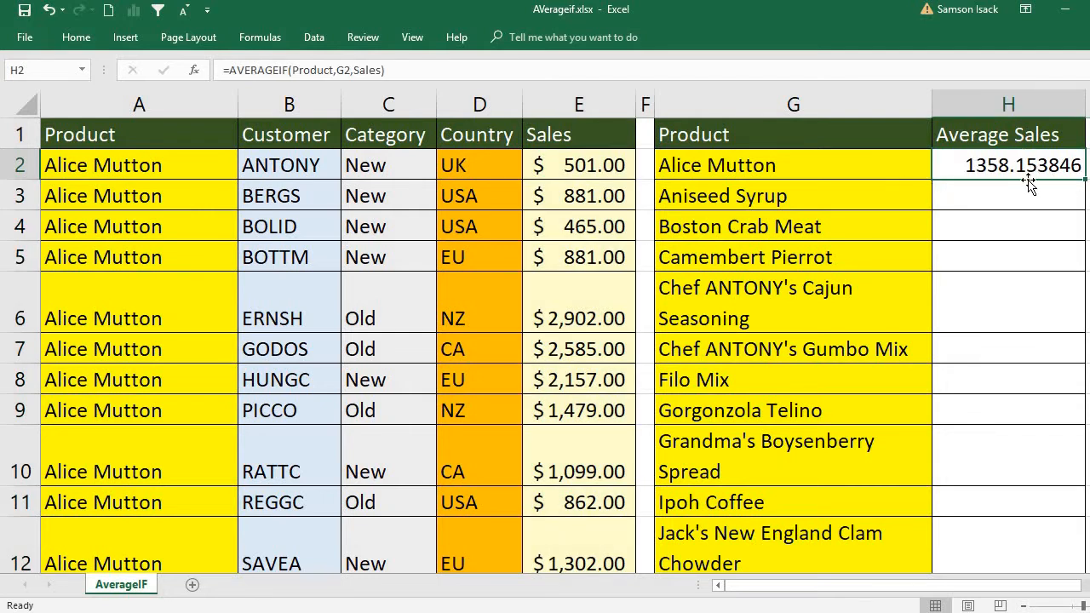
Step: Fill the AVERAGEIF formula from H2 down the Average Sales column through H6
click(1085, 180)
click(1081, 209)
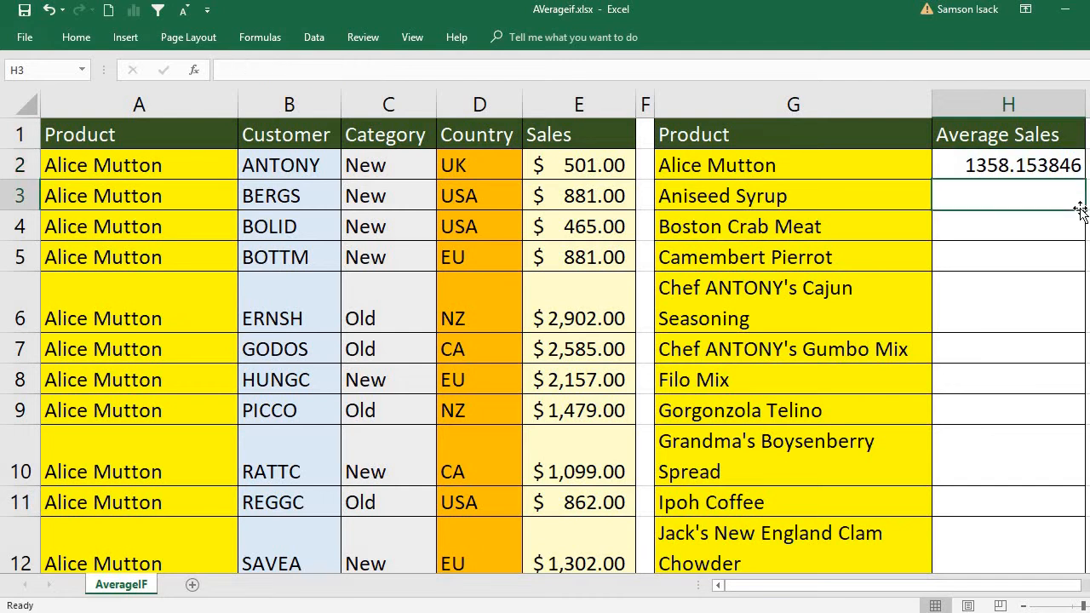
click(1057, 170)
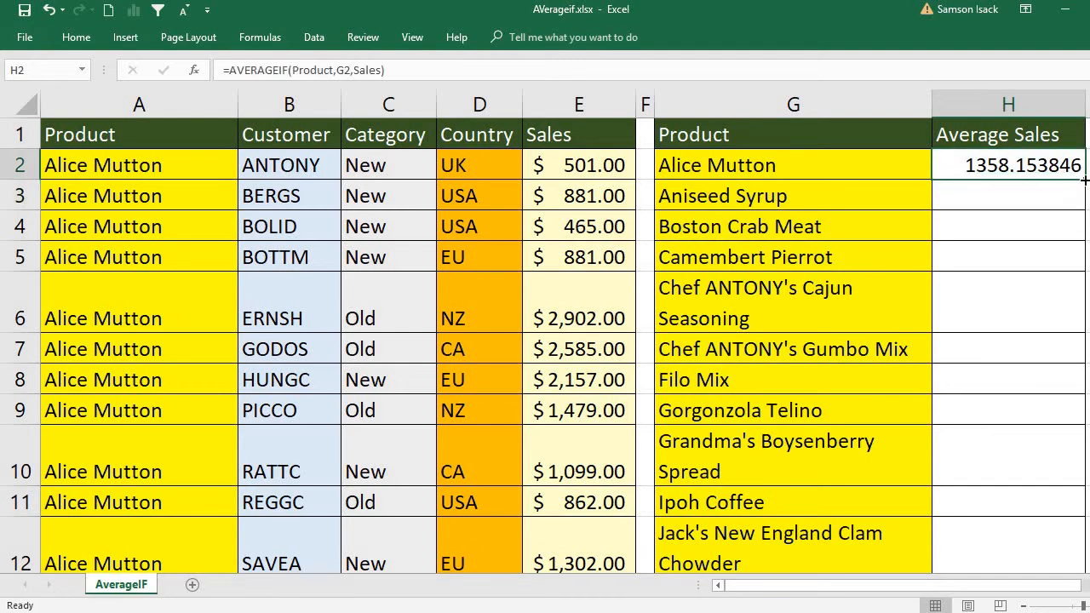
drag(1085, 180, 1081, 209)
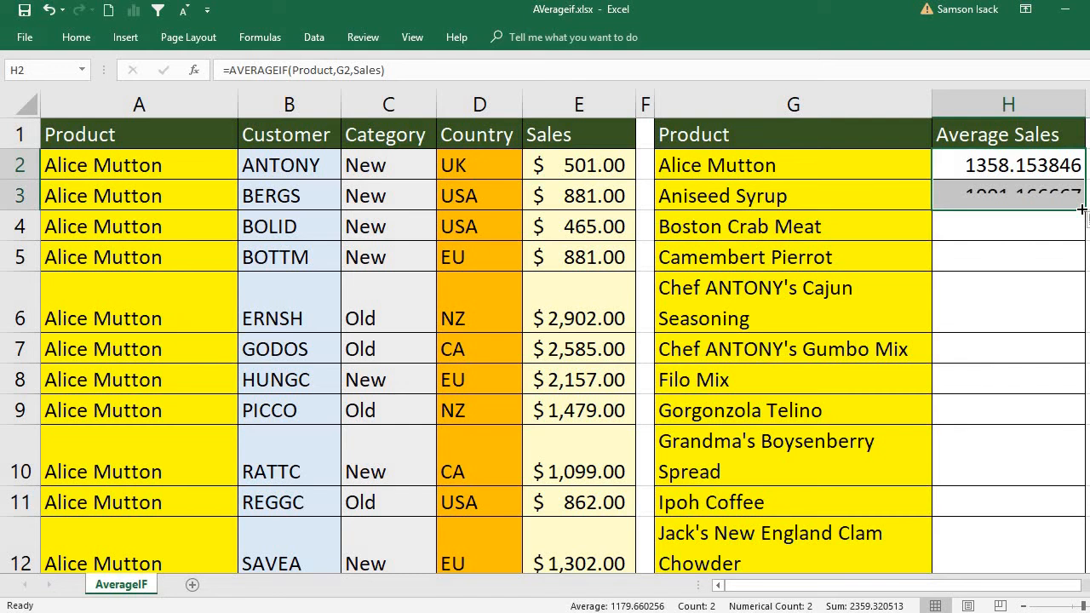
click(1026, 195)
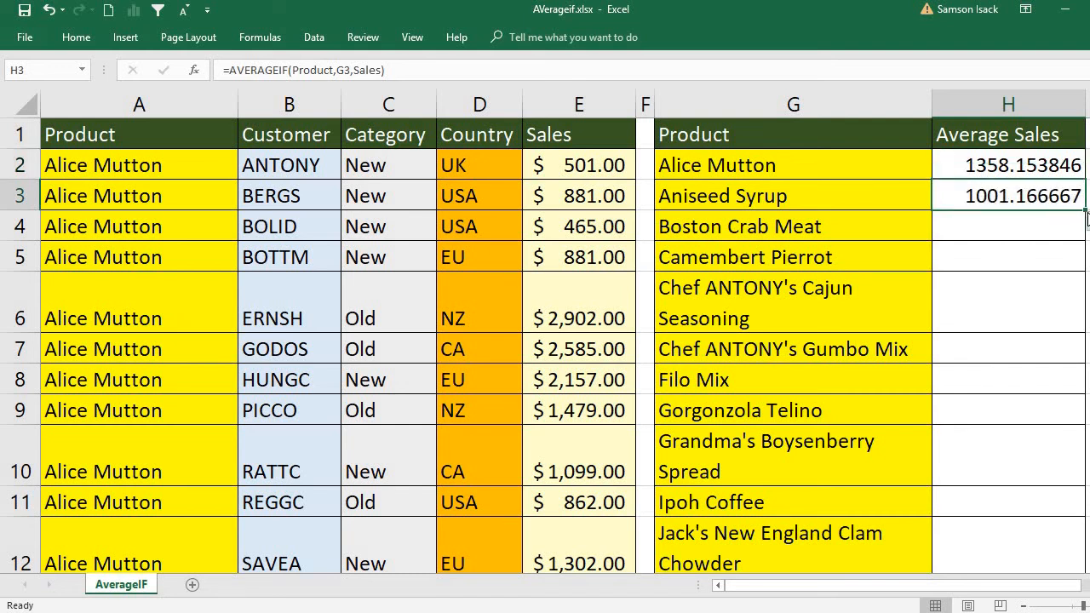
drag(1086, 211, 1073, 343)
Step: Examine the copied AVERAGEIF formula in H3 and its criteria reference to the product in column G
click(1054, 196)
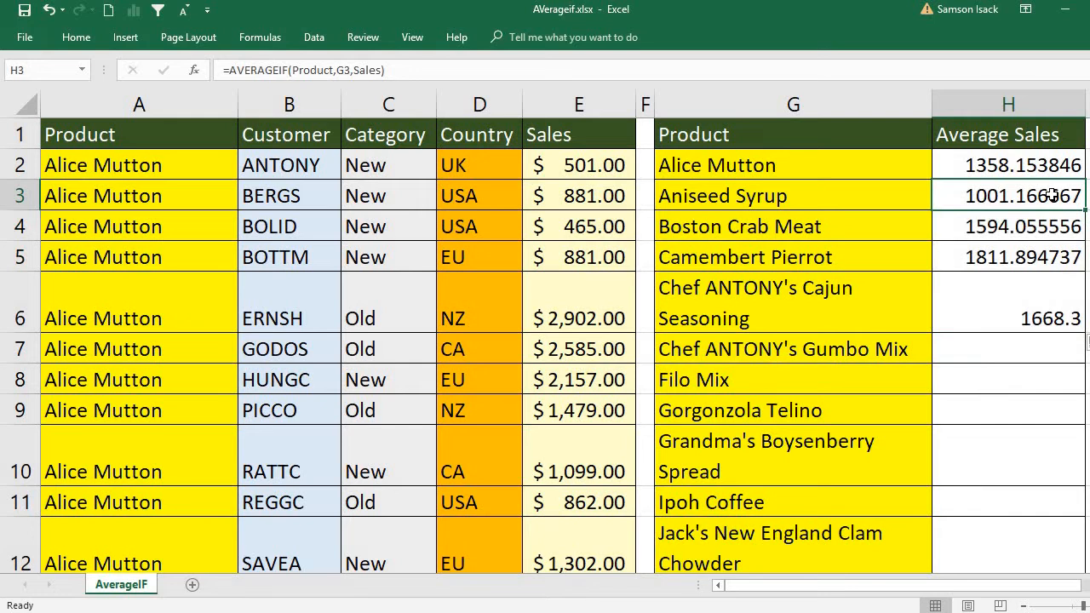
double_click(1054, 196)
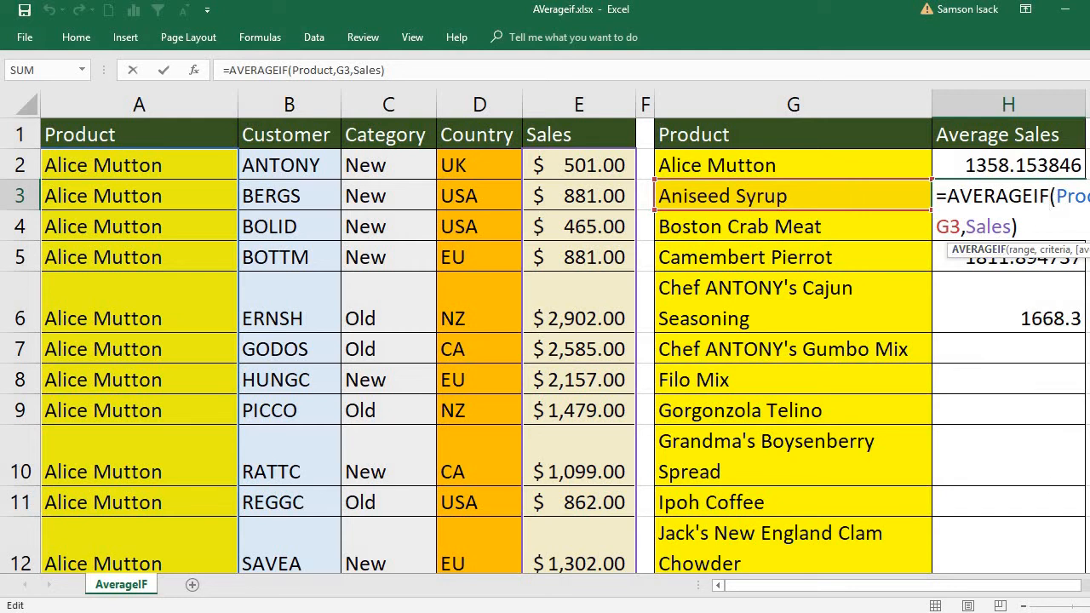
scroll(564, 340, right, 1)
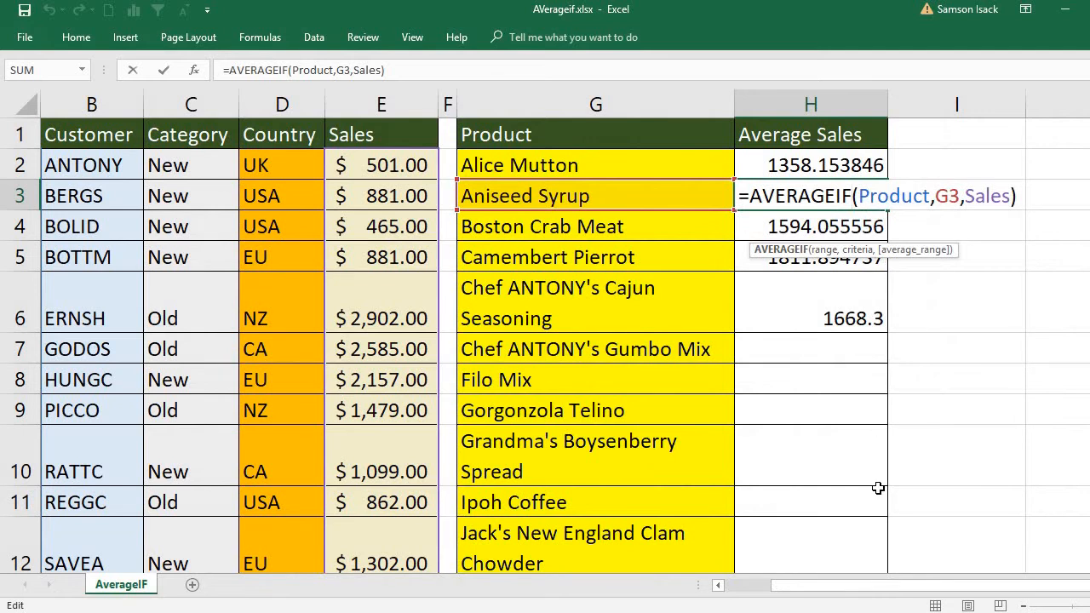
key(Return)
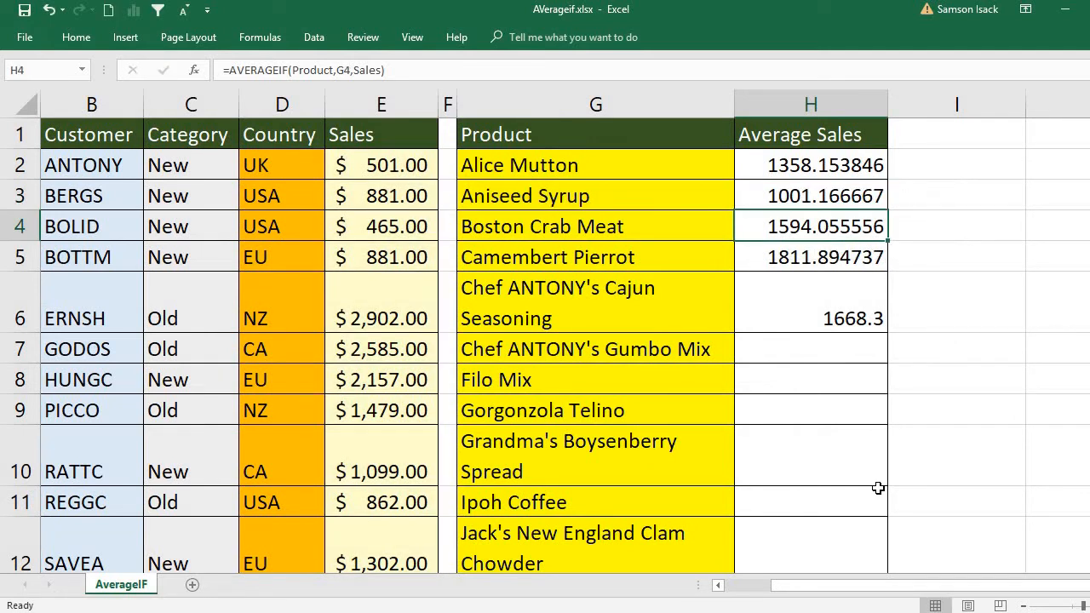
Step: Fill the H3 formula down the rest of the Average Sales column through Veggie-spread in H26
click(859, 196)
drag(887, 211, 887, 332)
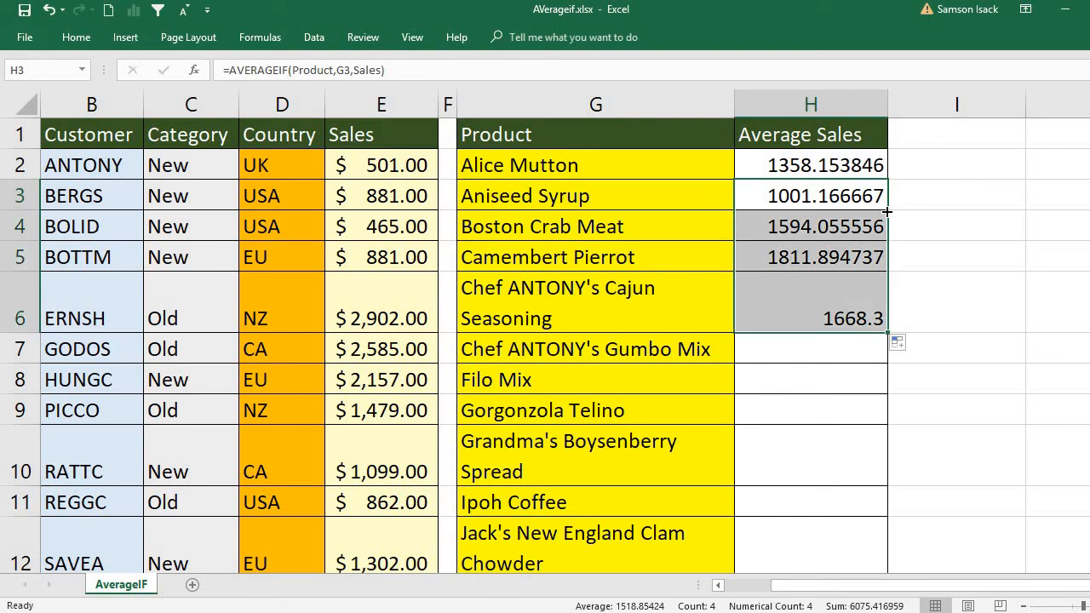
double_click(886, 333)
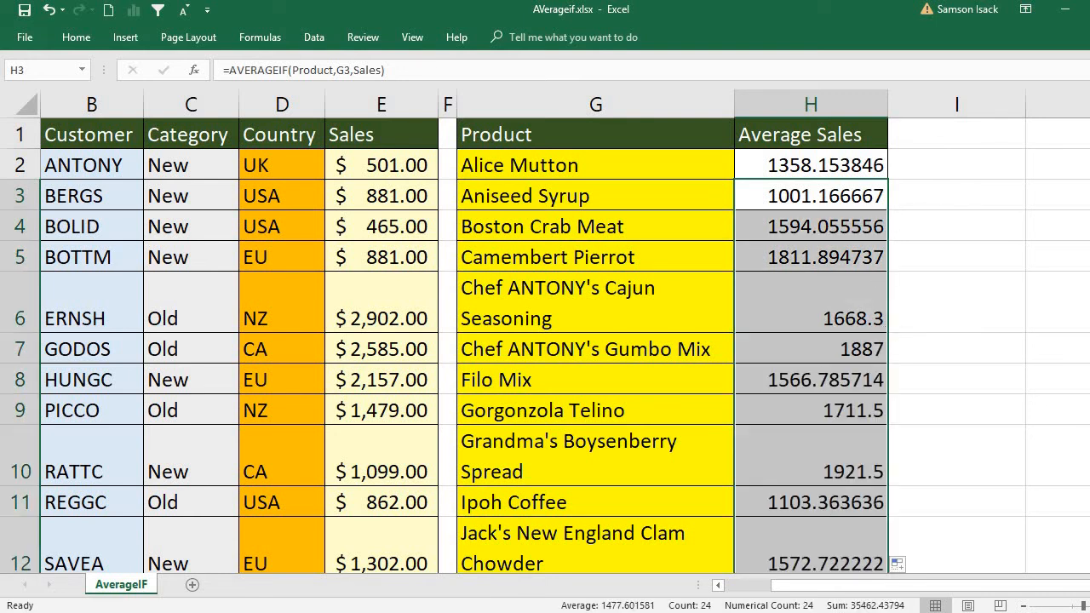
scroll(546, 347, down, 6)
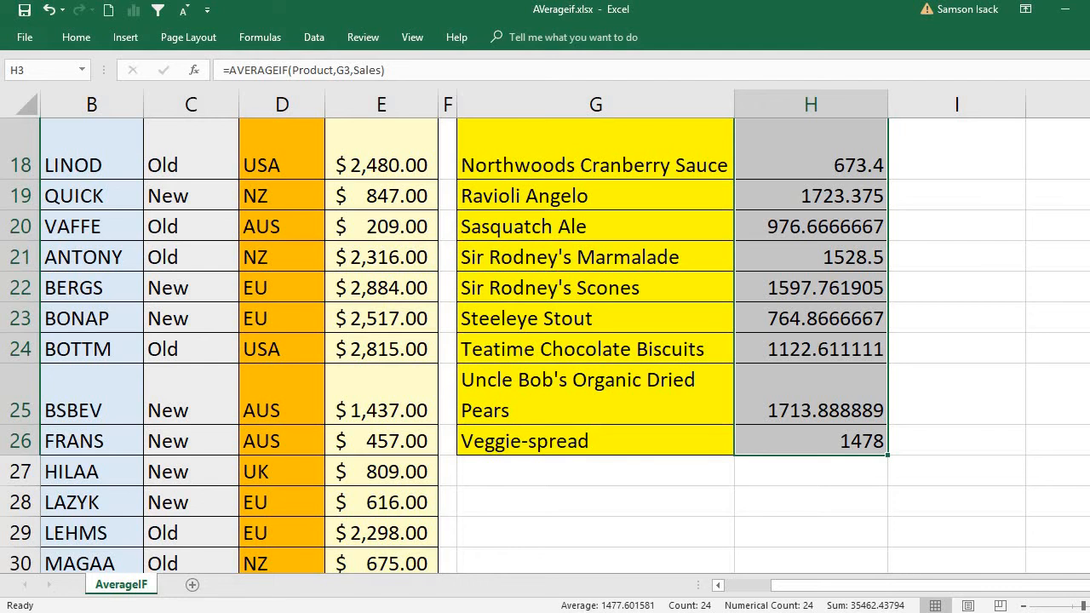
scroll(735, 185, up, 5)
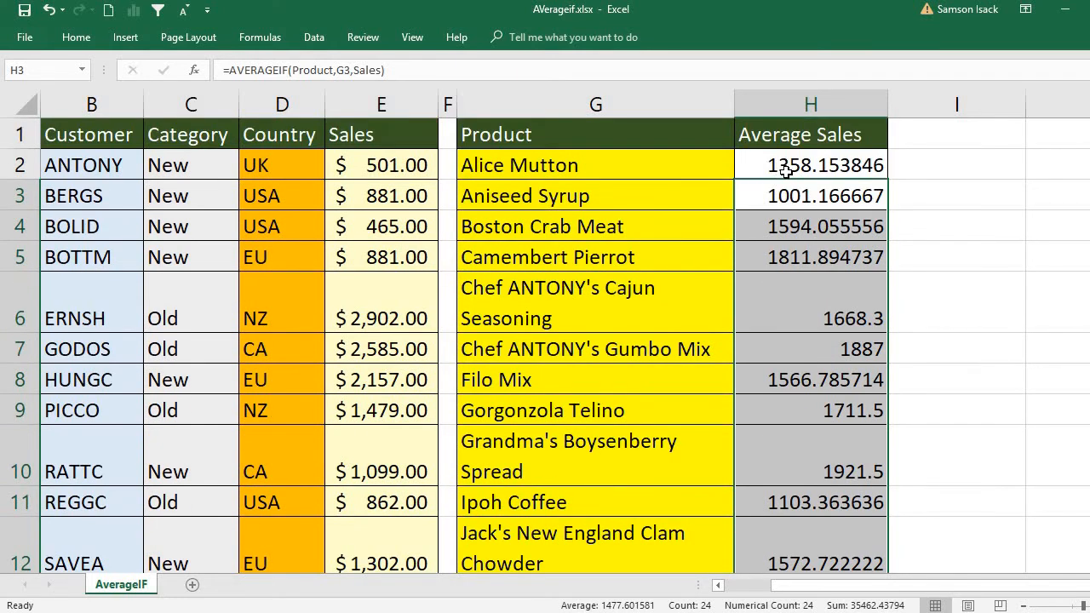
Step: Format the average sales in H2:H26 with the Number category and 2 decimal places
click(785, 171)
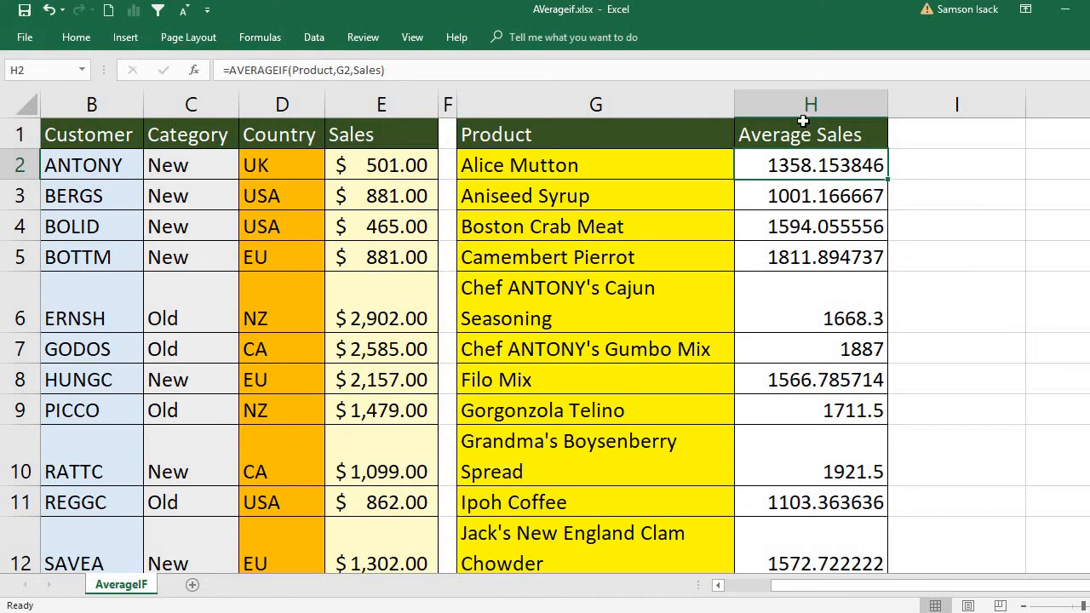
drag(796, 168, 796, 196)
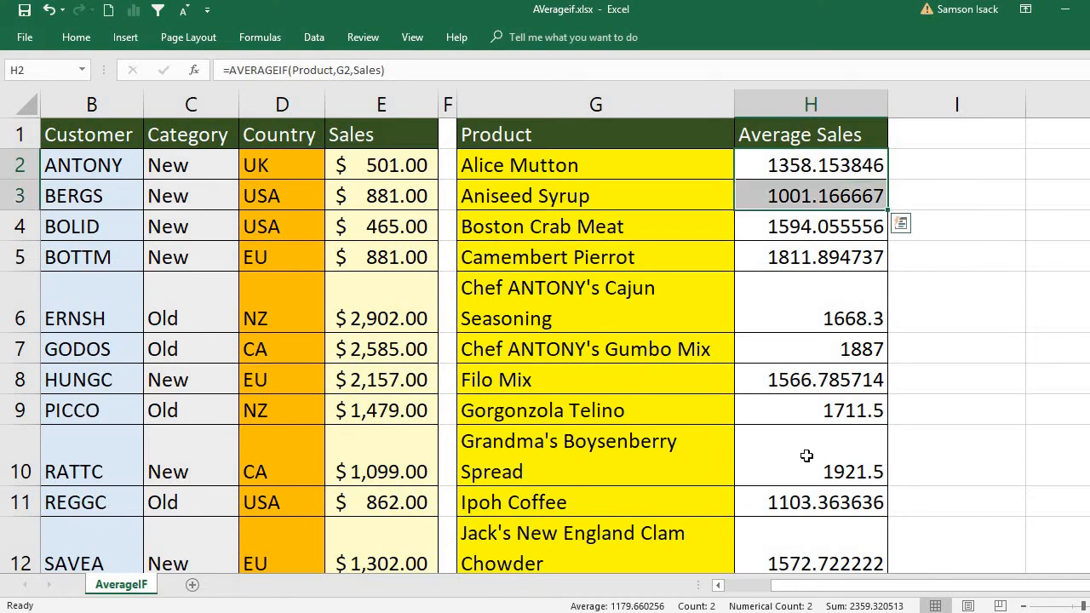
drag(809, 452, 803, 490)
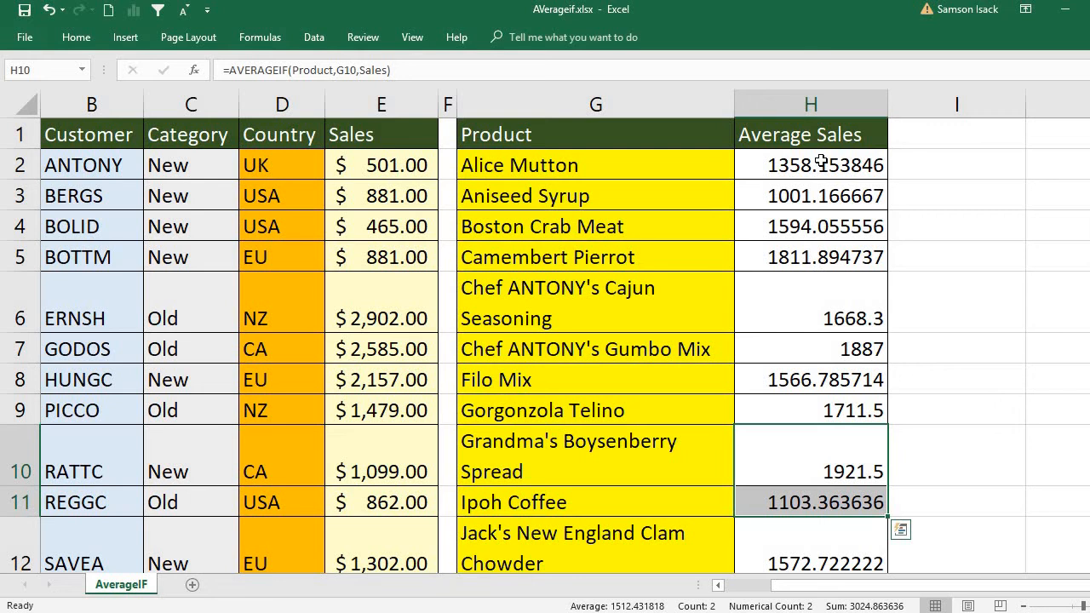
drag(821, 162, 786, 501)
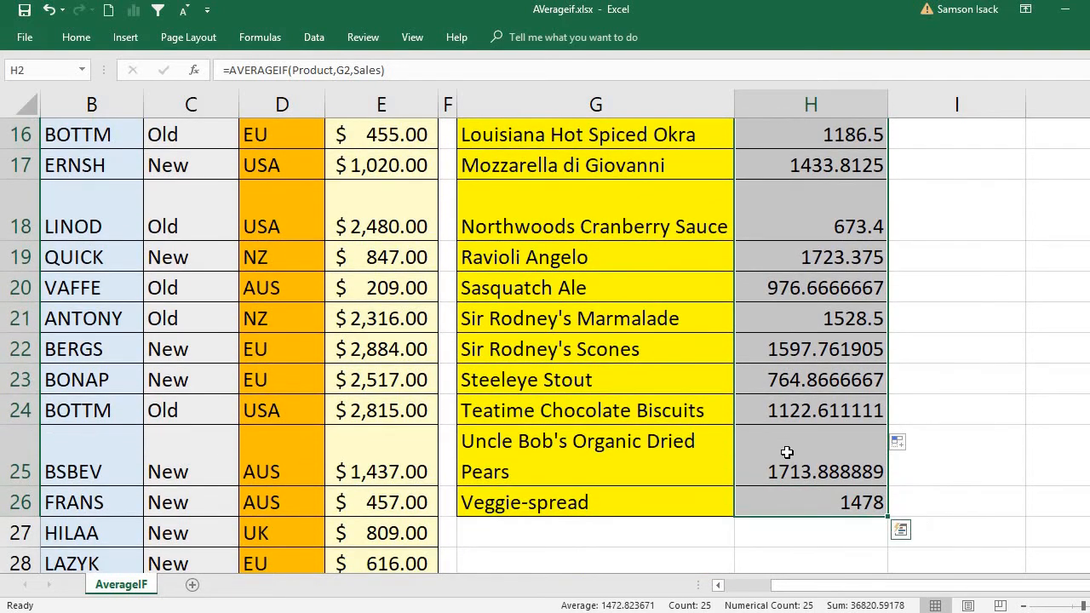
right_click(787, 455)
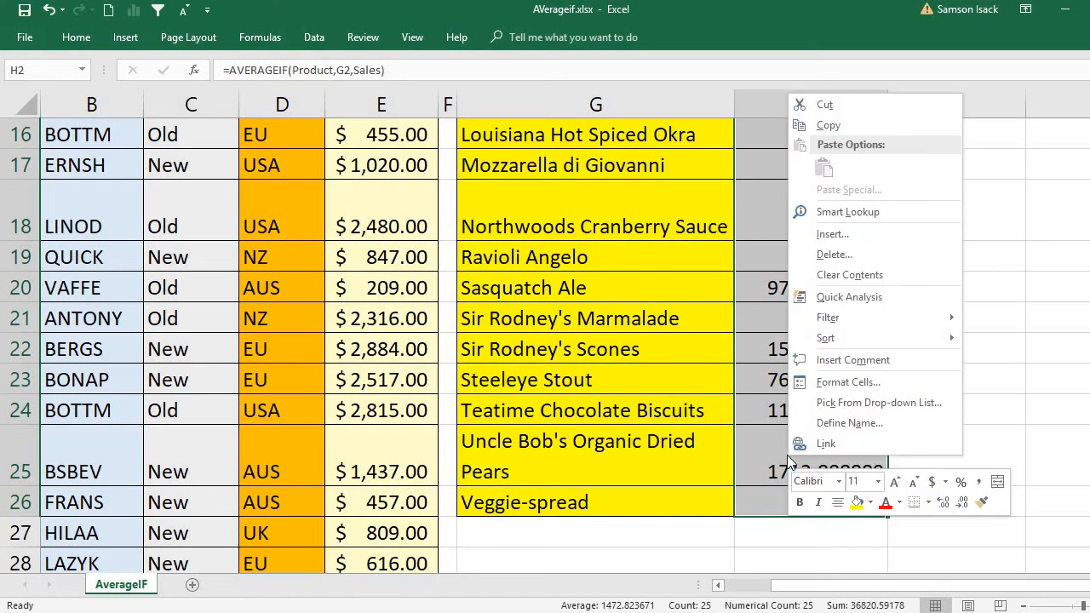
click(851, 383)
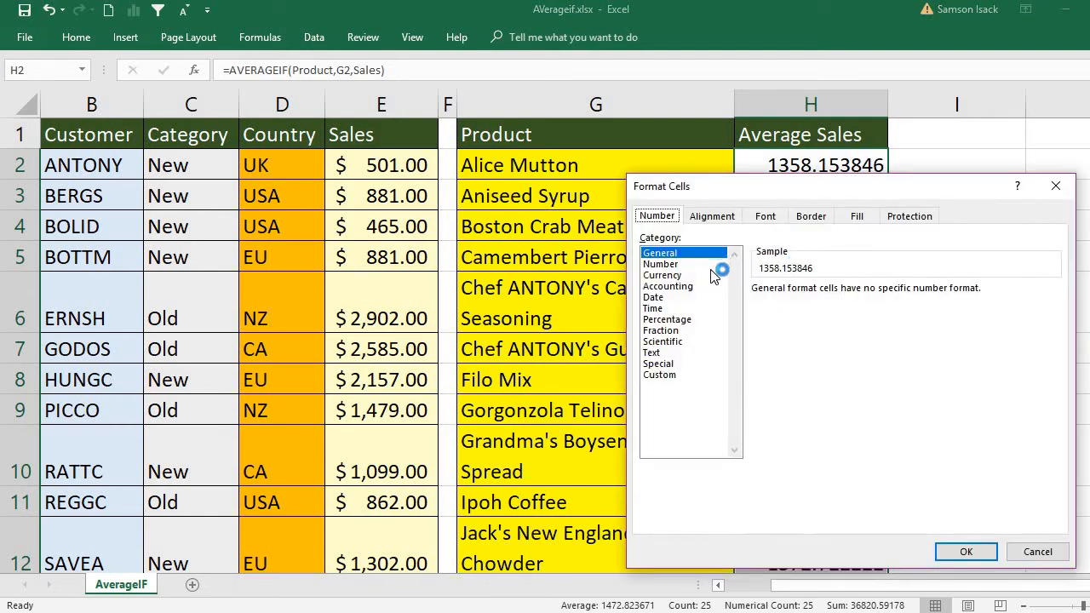
click(709, 264)
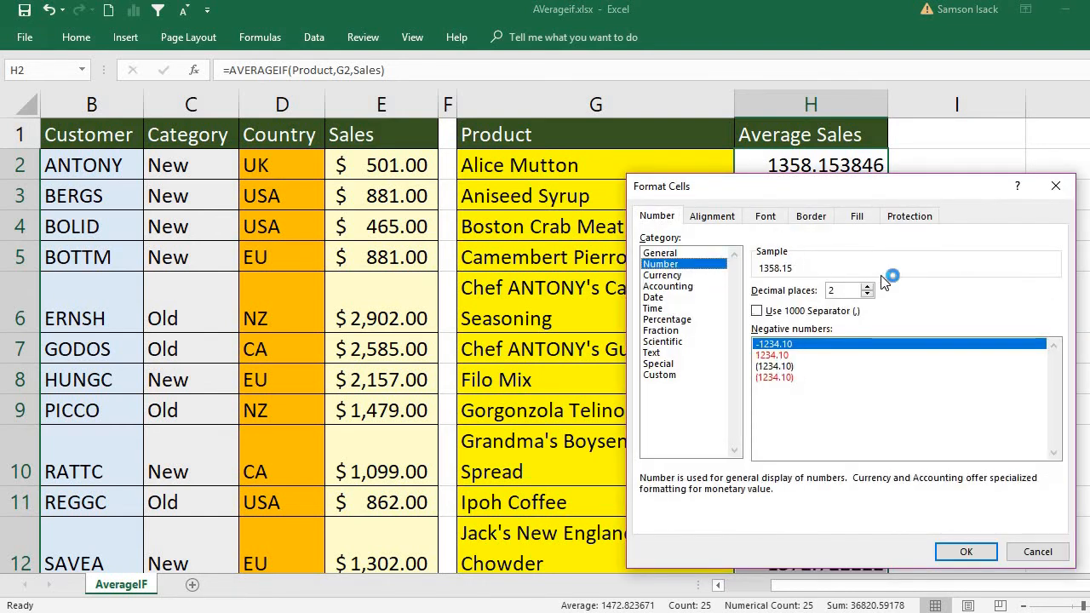
click(961, 550)
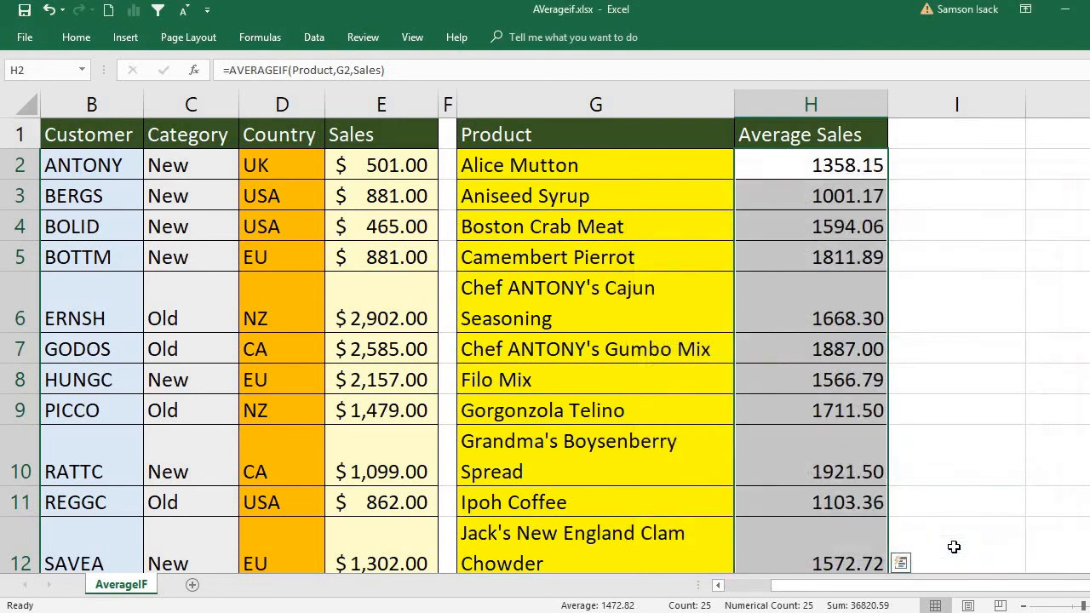
Step: Review the Alice Mutton formula in H2 against its criteria cell G2, examining the range, criteria and average range arguments
click(801, 213)
click(813, 171)
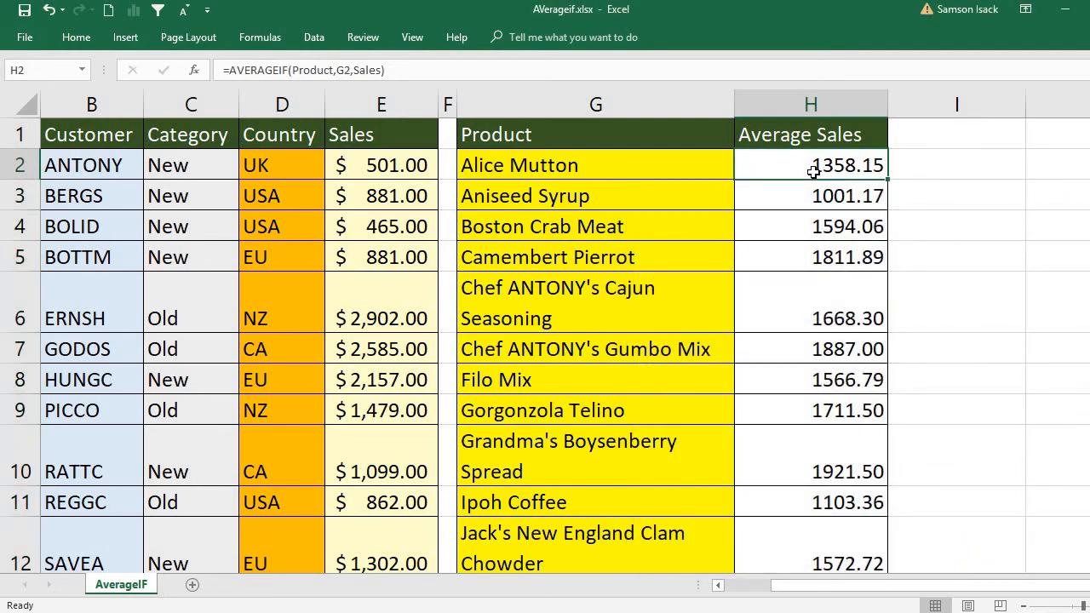
click(553, 164)
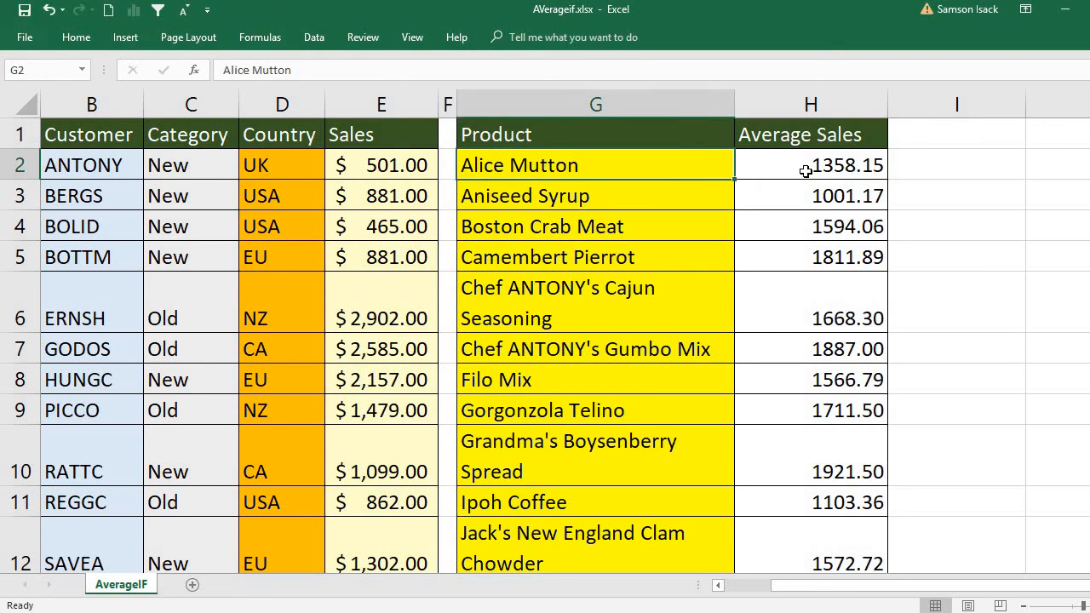
click(805, 171)
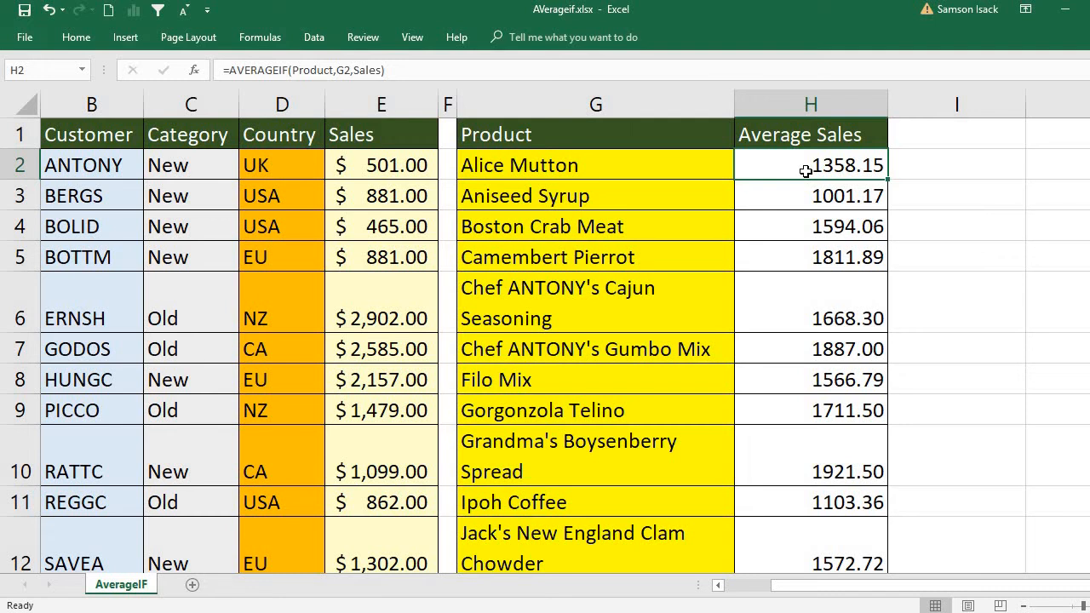
click(365, 70)
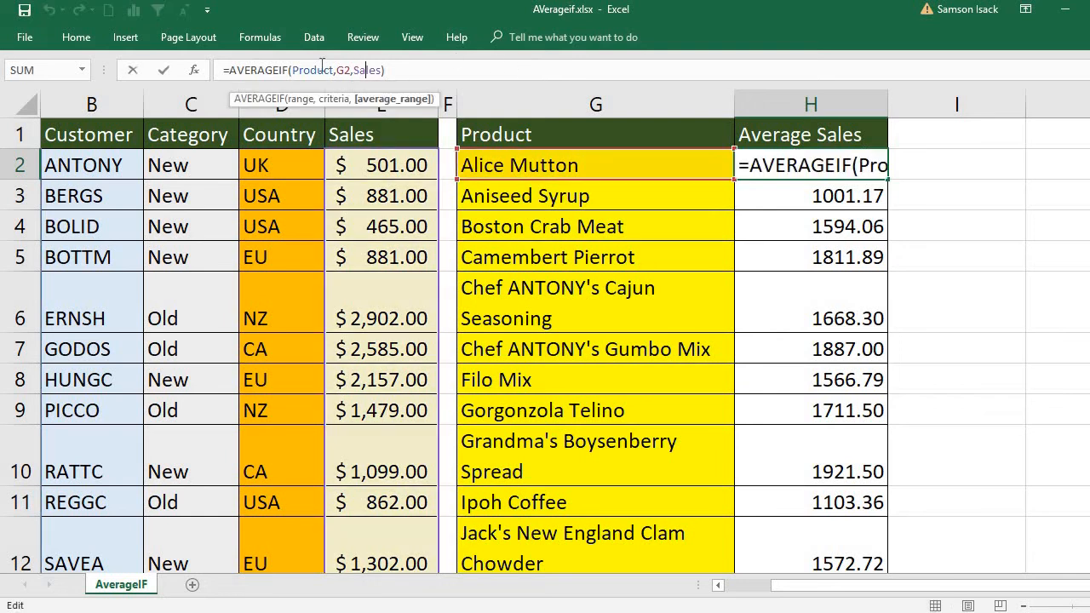
drag(353, 73, 292, 72)
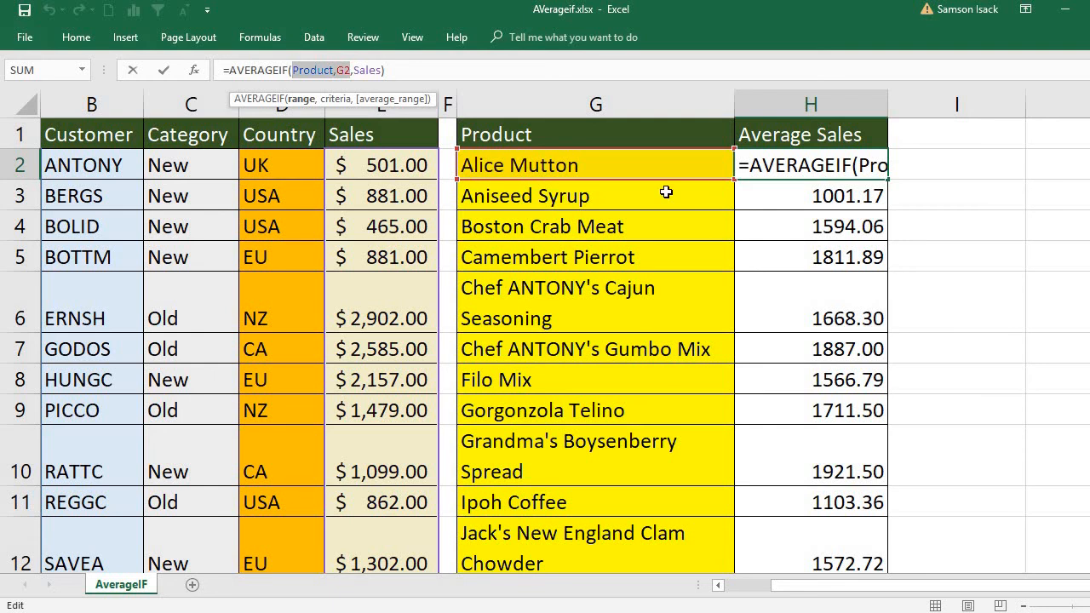
click(104, 140)
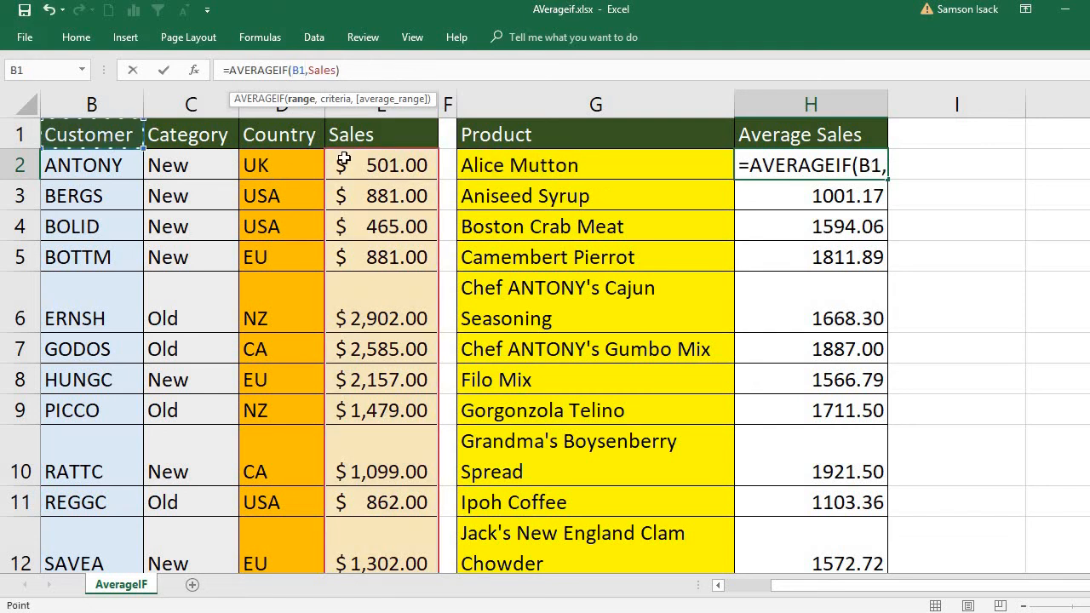
click(49, 11)
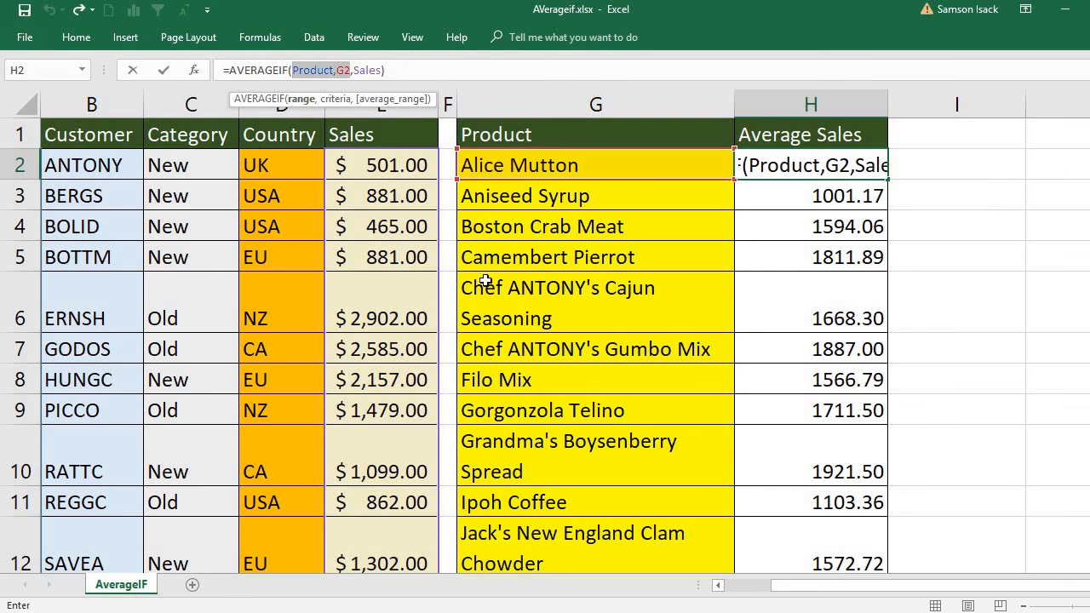
key(Return)
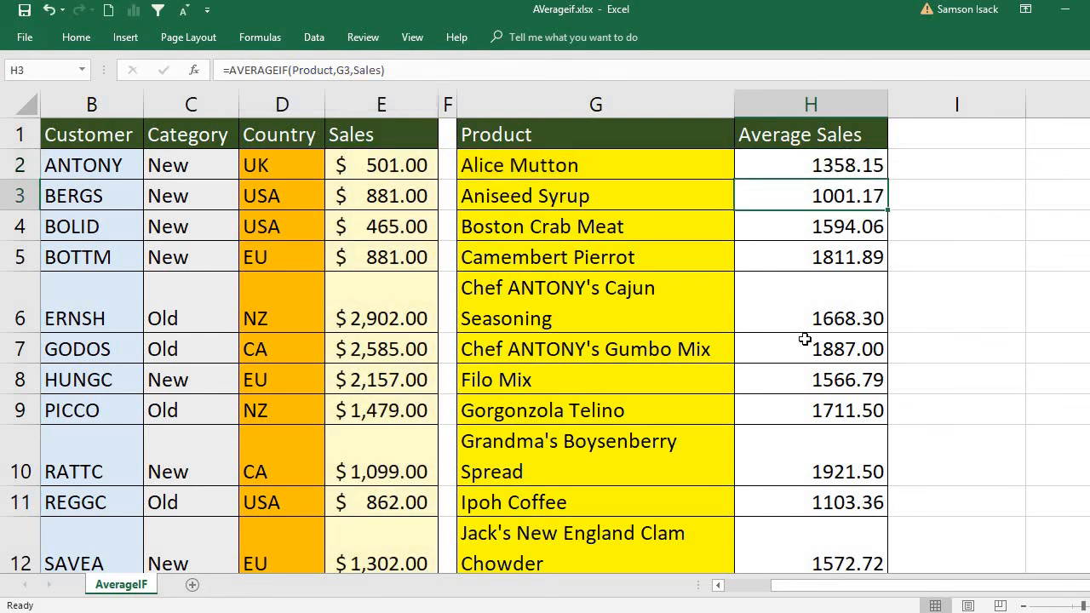